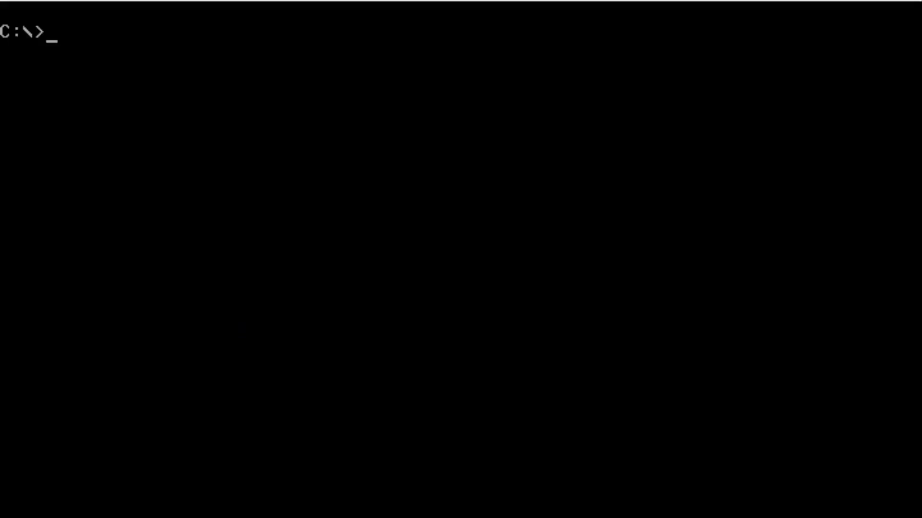
# - Switch the MS-DOS prompt from C: to the A: drive
pyautogui.write('a:')
pyautogui.press('Return')
# - Launch Windows Setup from A: and continue past its welcome screen
pyautogui.write('set')
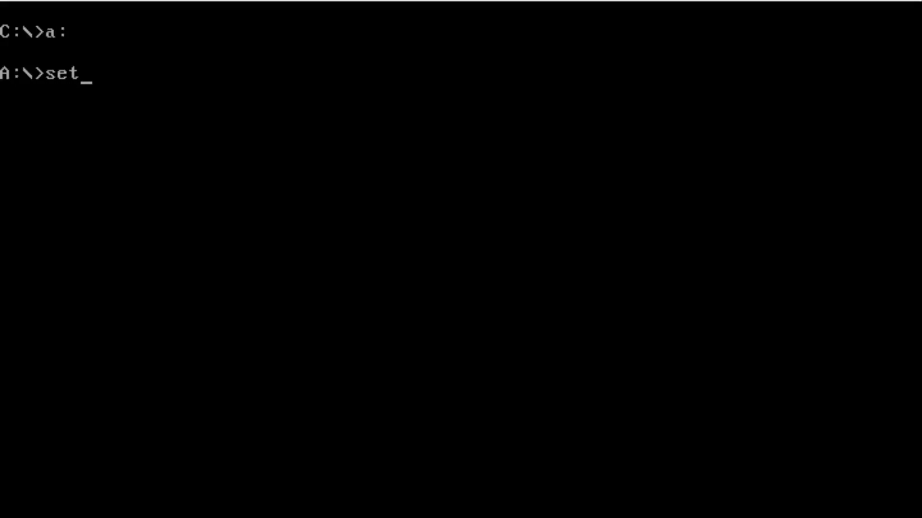
pyautogui.write('up')
pyautogui.press('Return')
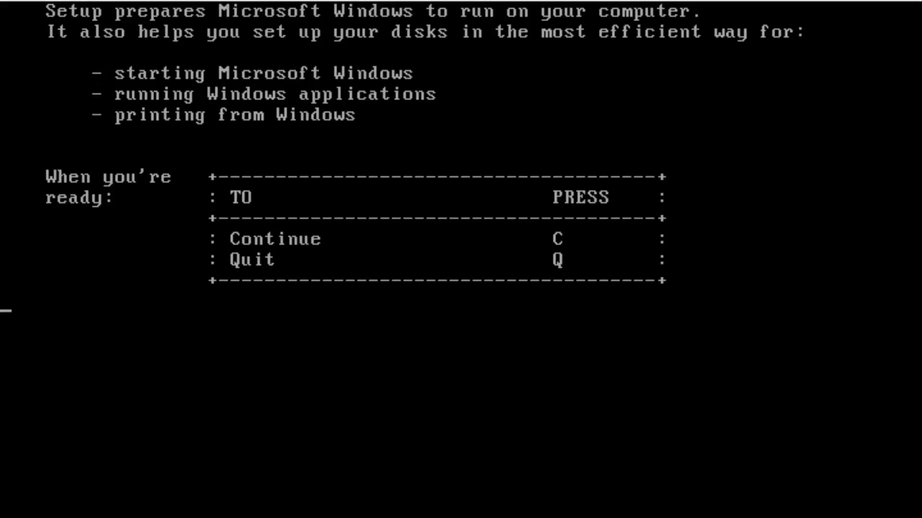
pyautogui.press('c')
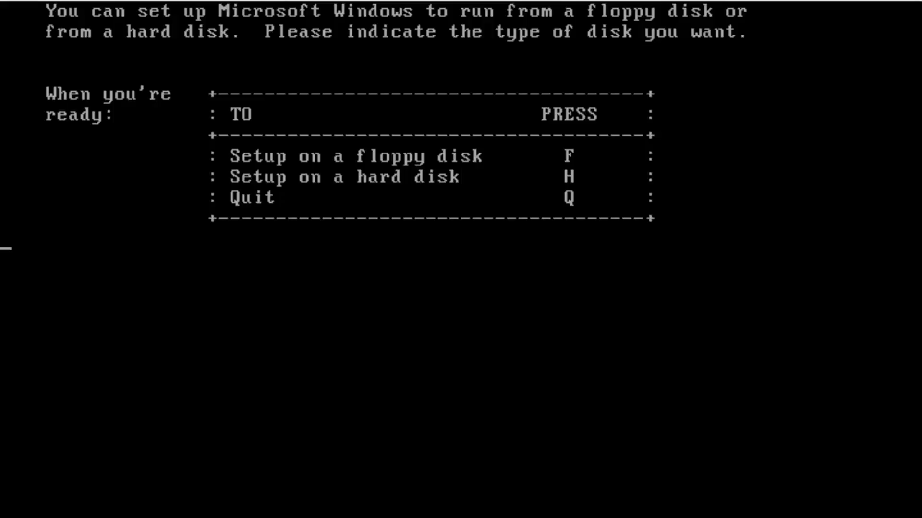
# - Choose a hard-disk installation into the C:\windows directory
pyautogui.press('h')
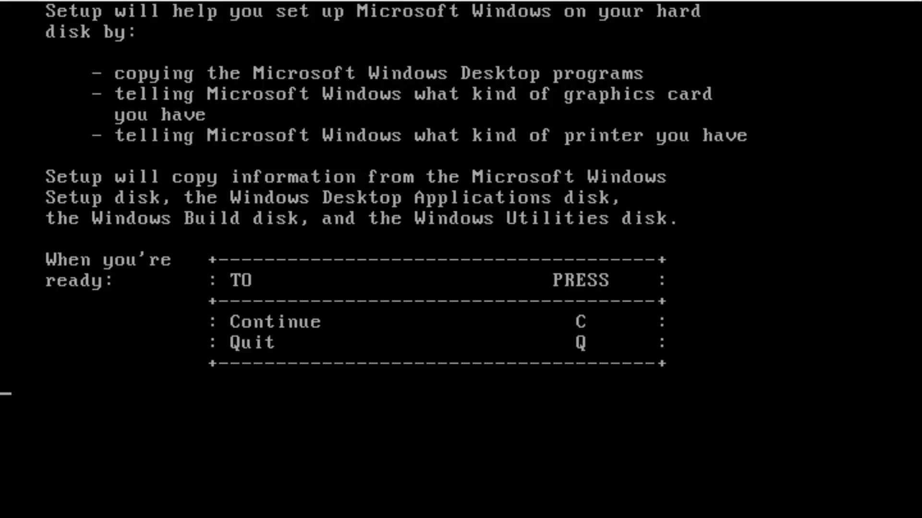
pyautogui.press('c')
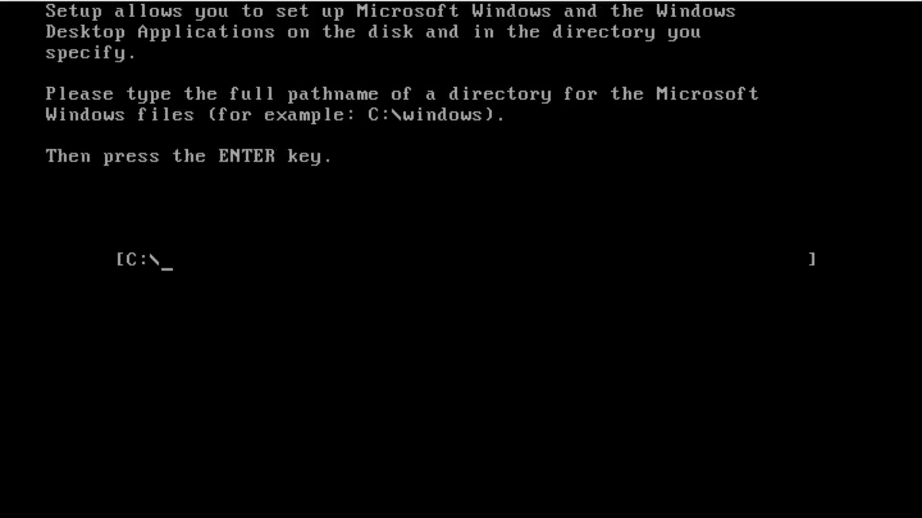
pyautogui.write('windows')
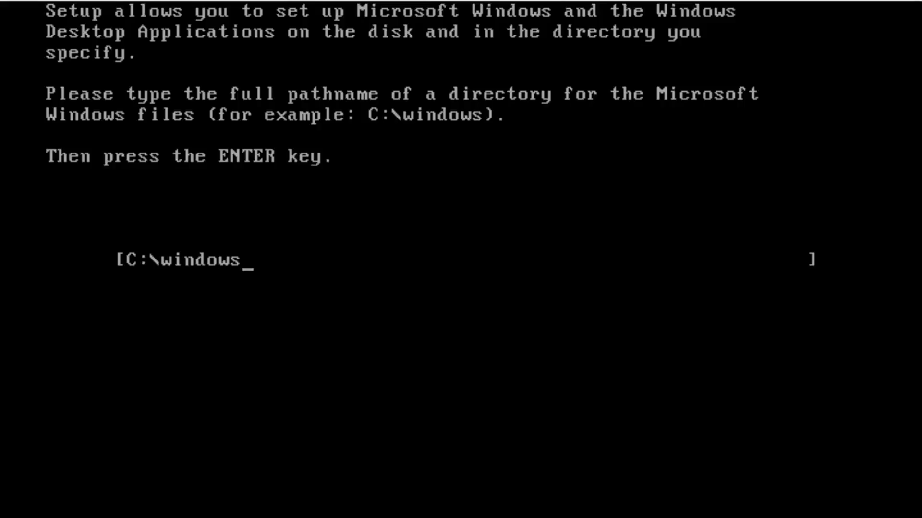
pyautogui.press('Return')
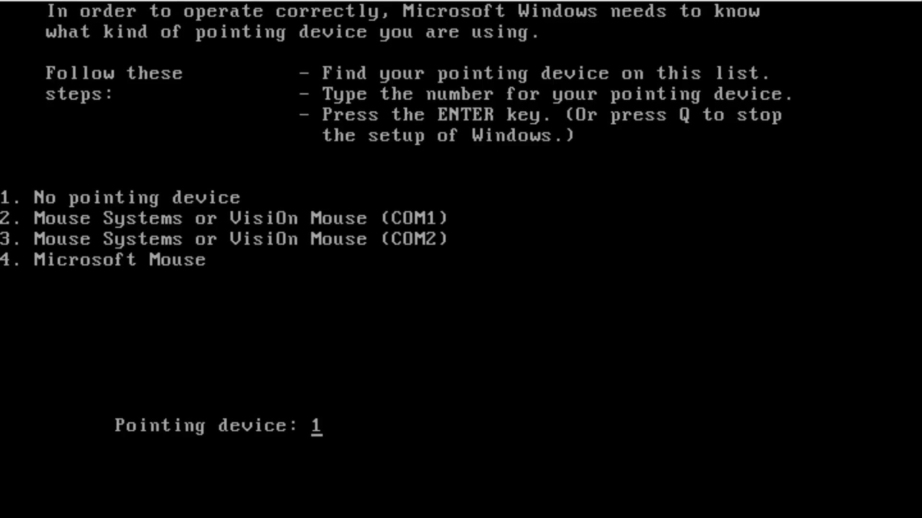
# - Select Microsoft Mouse (4) and the EGA more-than-64K adapter (6)
pyautogui.write('4')
pyautogui.press('Return')
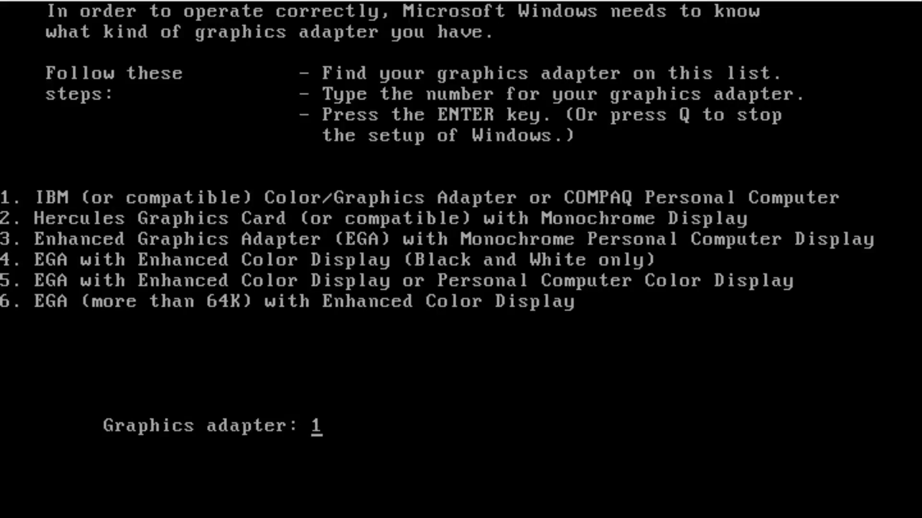
pyautogui.write('6')
pyautogui.press('Return')
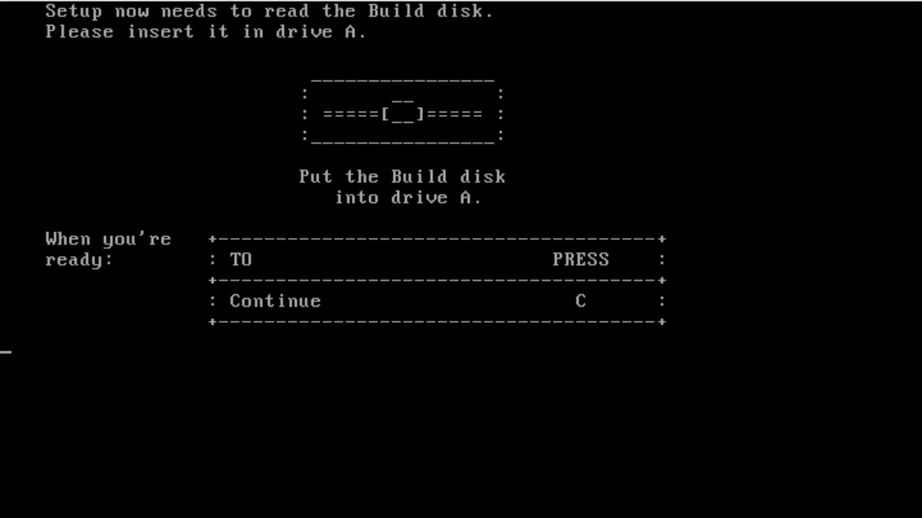
# - Copy files from the Build, Desktop Applications and Utilities disks
pyautogui.press('c')
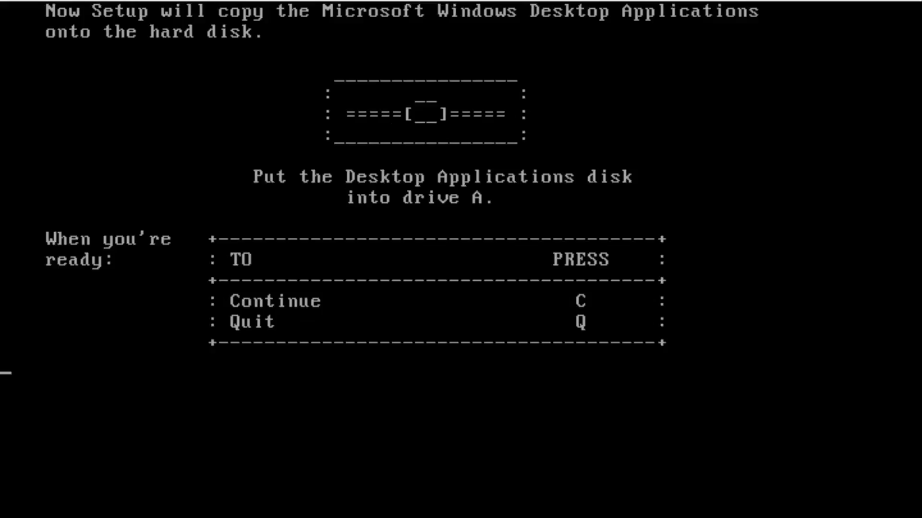
pyautogui.press('c')
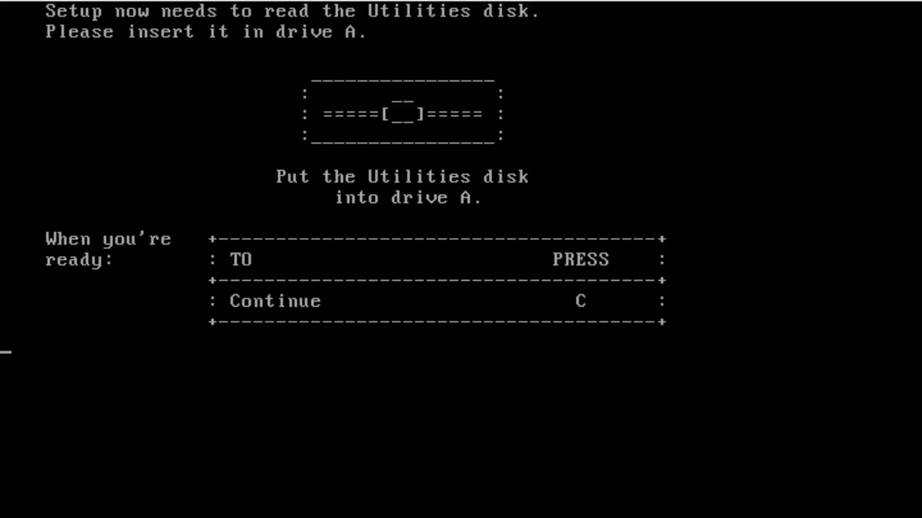
pyautogui.press('c')
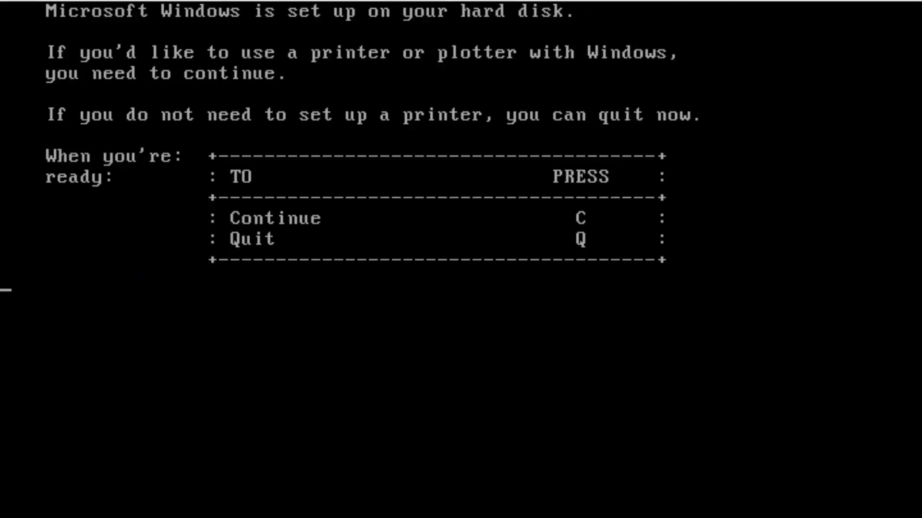
# - Set up an Epson FX-80 printer on the LPT1 port
pyautogui.press('c')
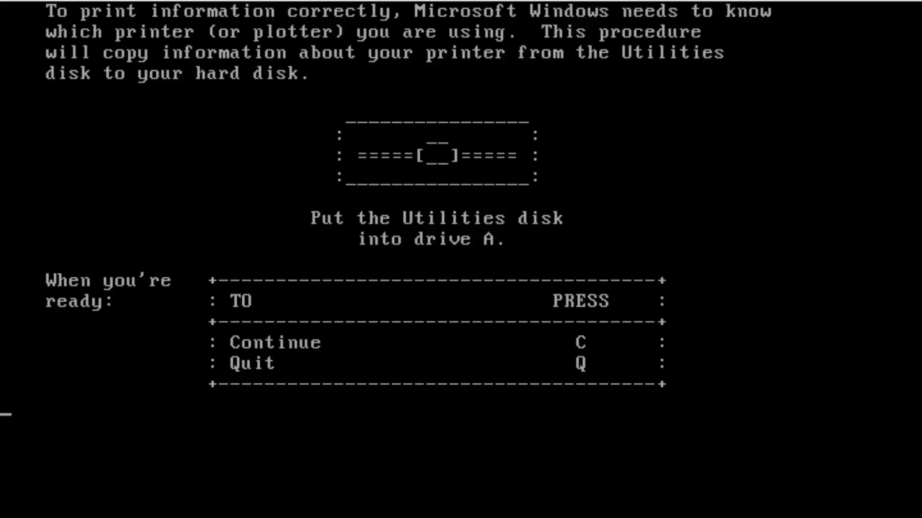
pyautogui.press('c')
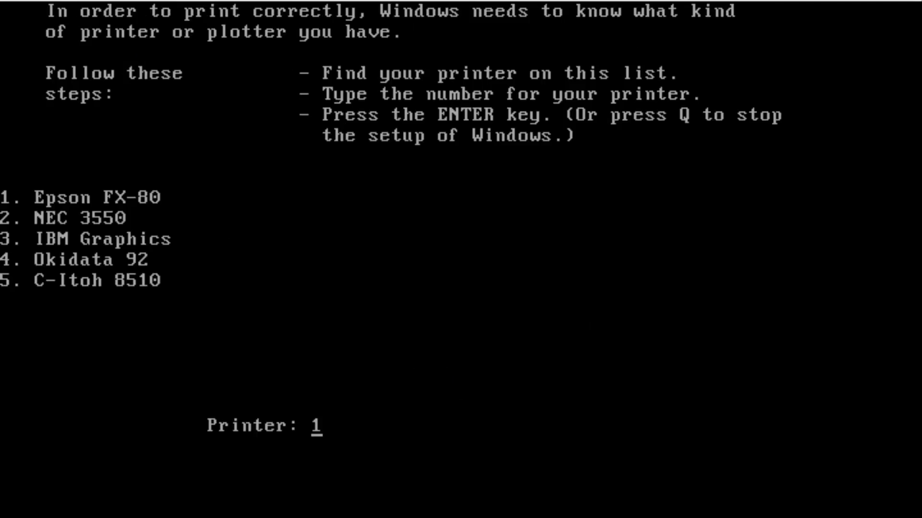
pyautogui.press('Return')
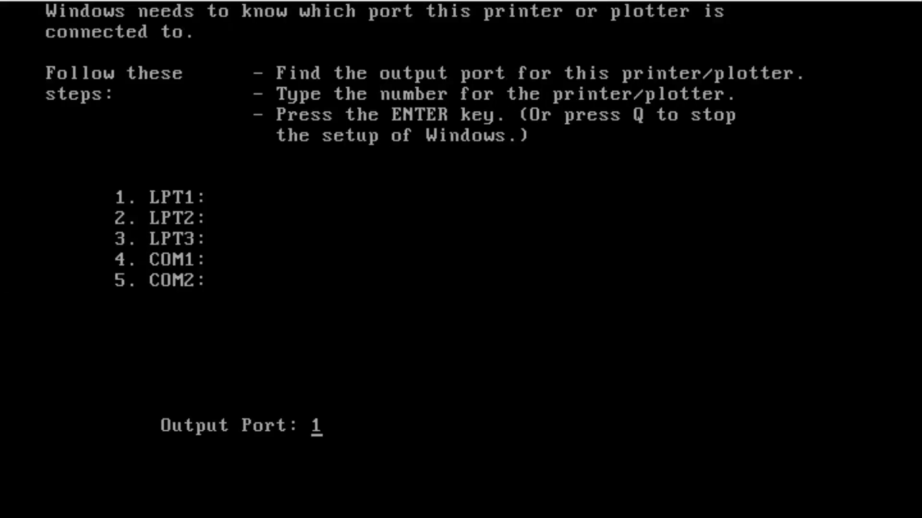
pyautogui.press('Return')
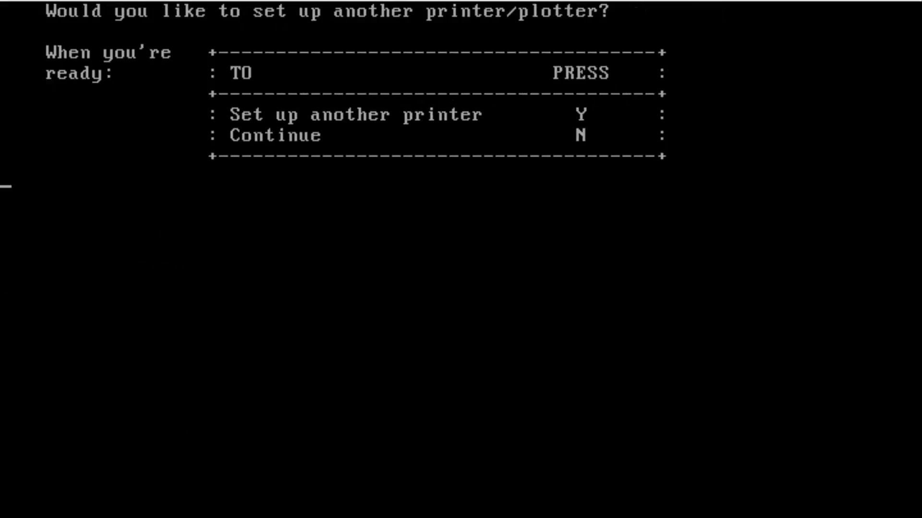
# - Decline another printer to finish Setup, then start Windows with win
pyautogui.press('n')
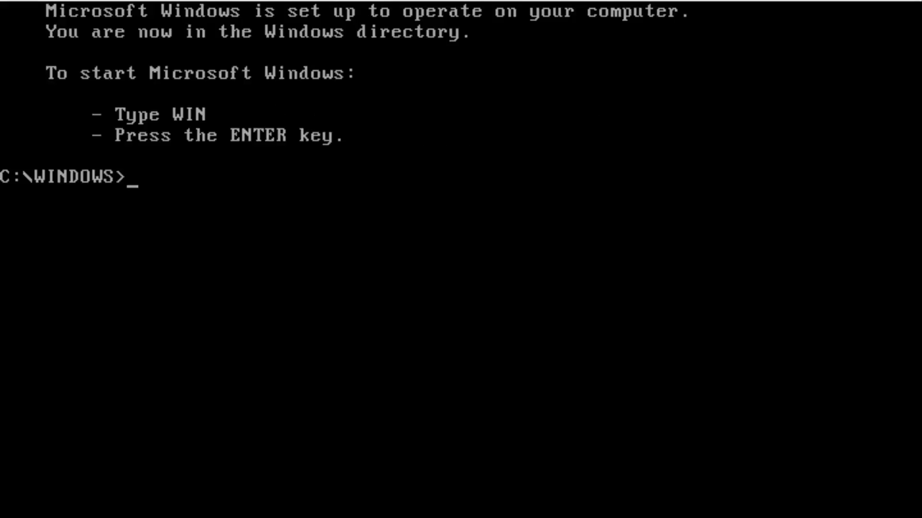
pyautogui.write('win')
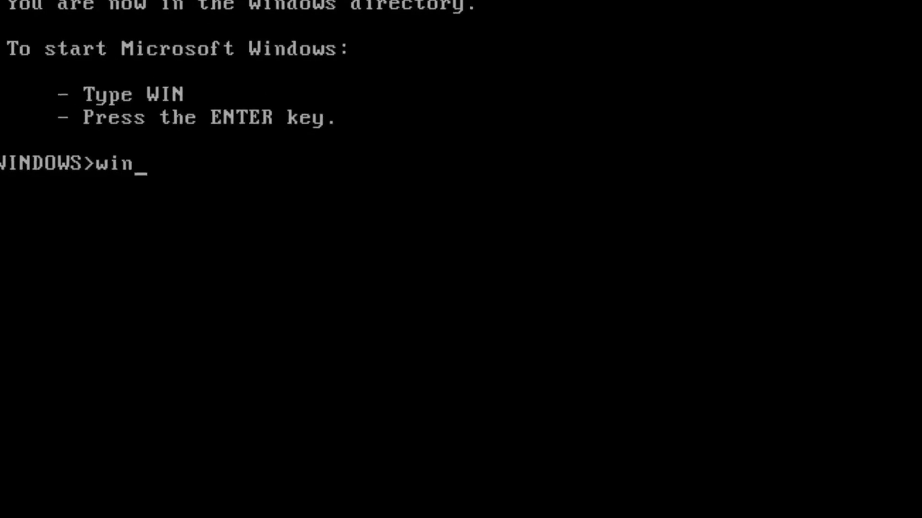
pyautogui.press('Return')
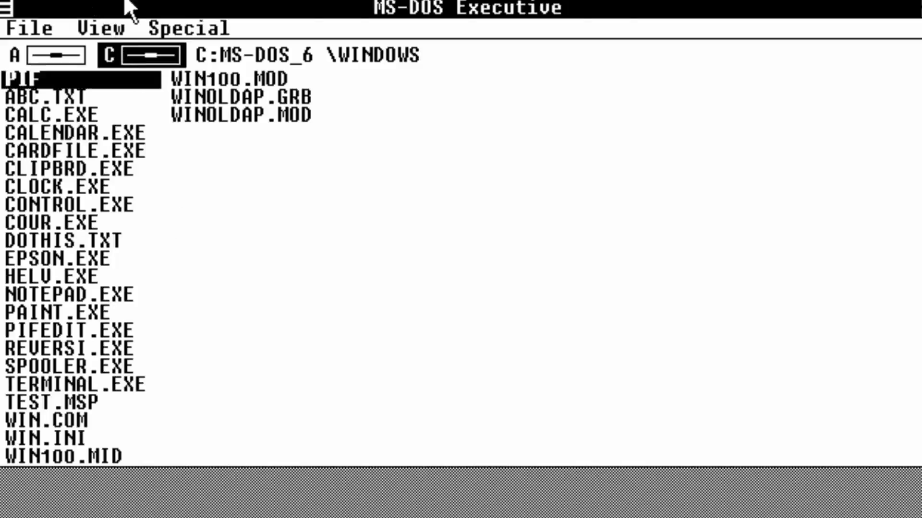
pyautogui.click(37, 28)
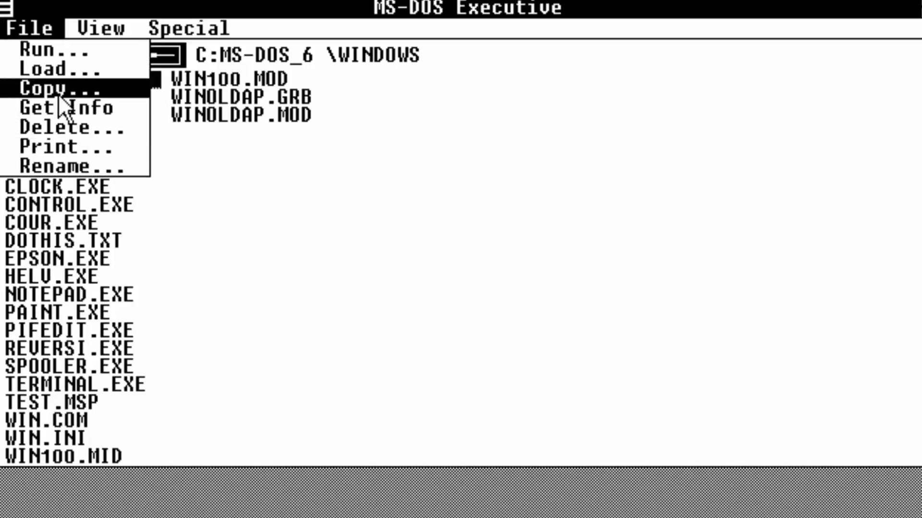
pyautogui.press('Right')
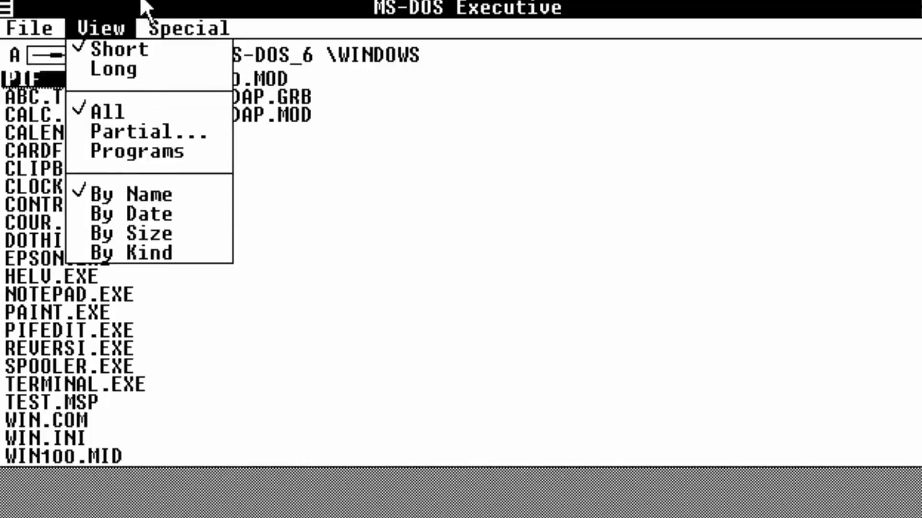
pyautogui.moveTo(169, 27)
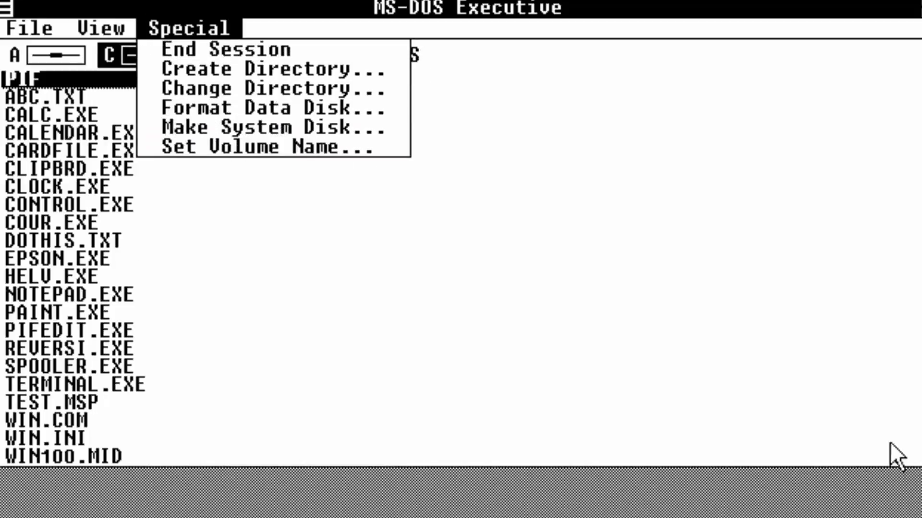
pyautogui.click(300, 366)
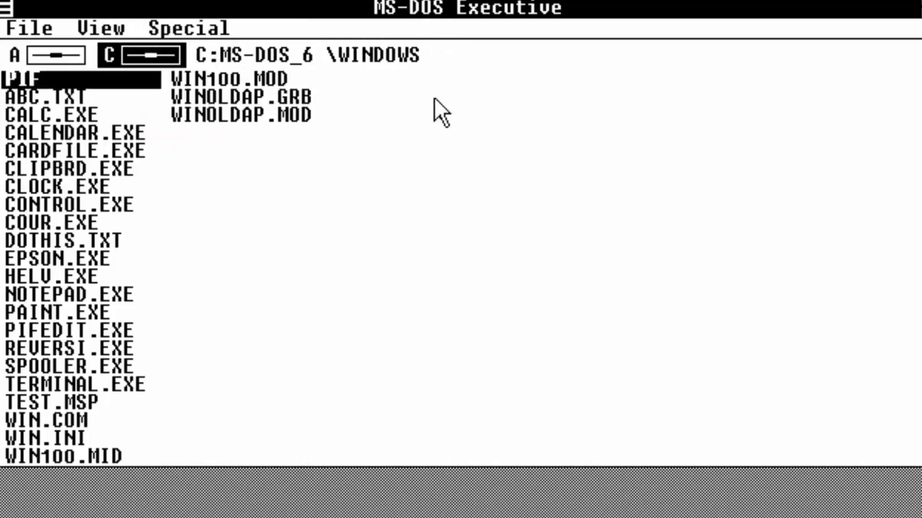
# - Launch Calculator from CALC.EXE and compute 4 × 5 = 20
pyautogui.doubleClick(82, 114)
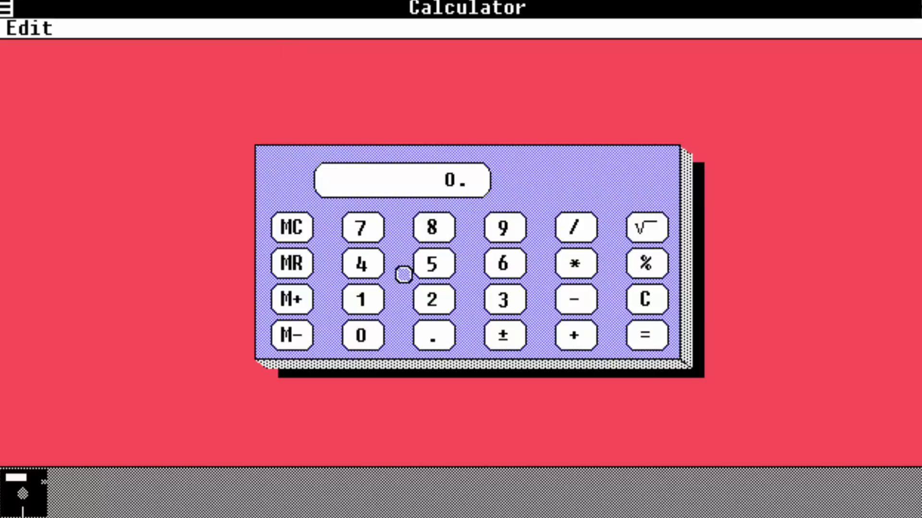
pyautogui.click(365, 272)
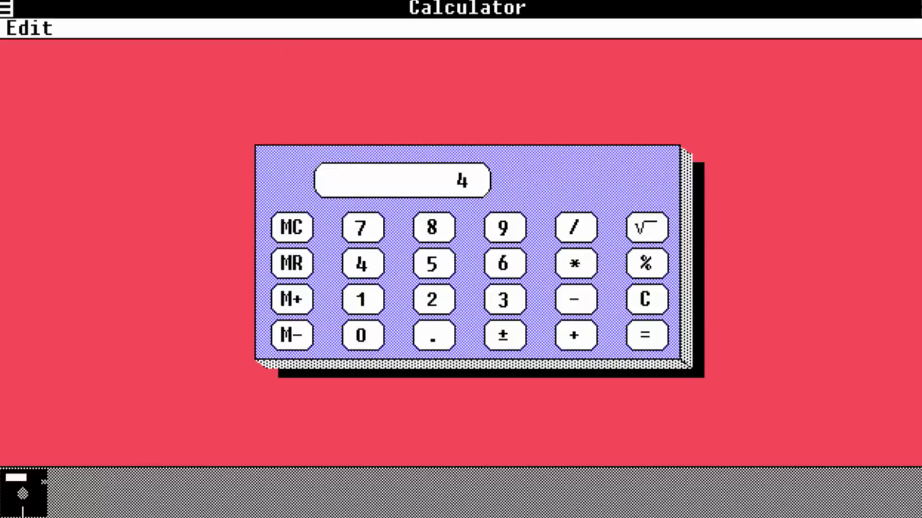
pyautogui.click(450, 262)
pyautogui.click(639, 335)
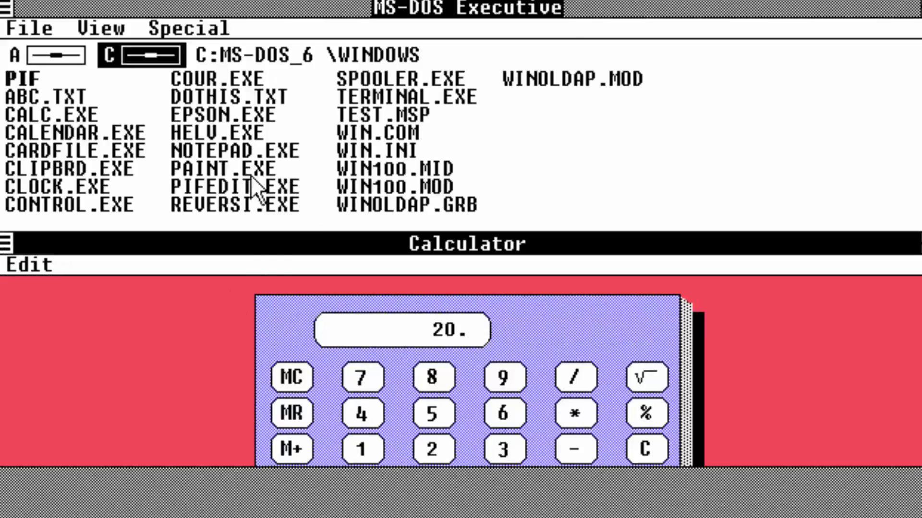
# - Start the Clock program from the MS-DOS Executive file list
pyautogui.click(56, 173)
pyautogui.doubleClick(31, 184)
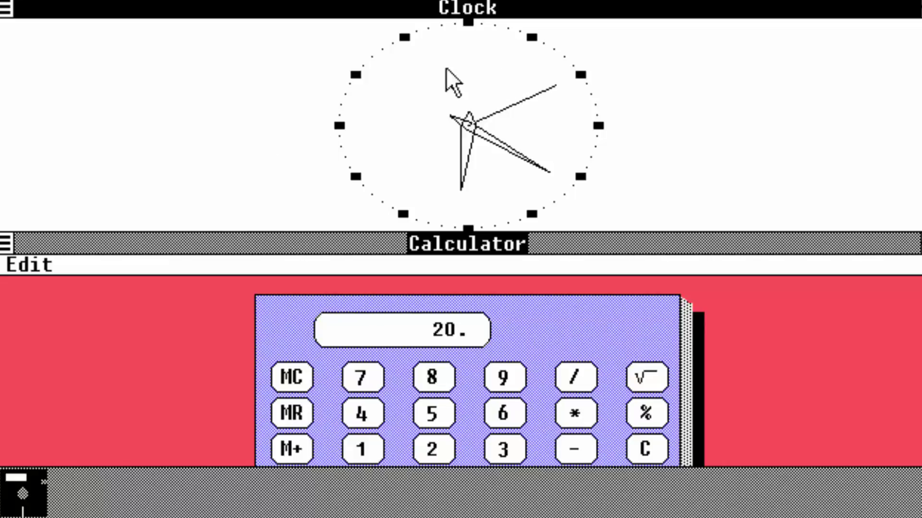
pyautogui.moveTo(3, 10); pyautogui.dragTo(30, 28)
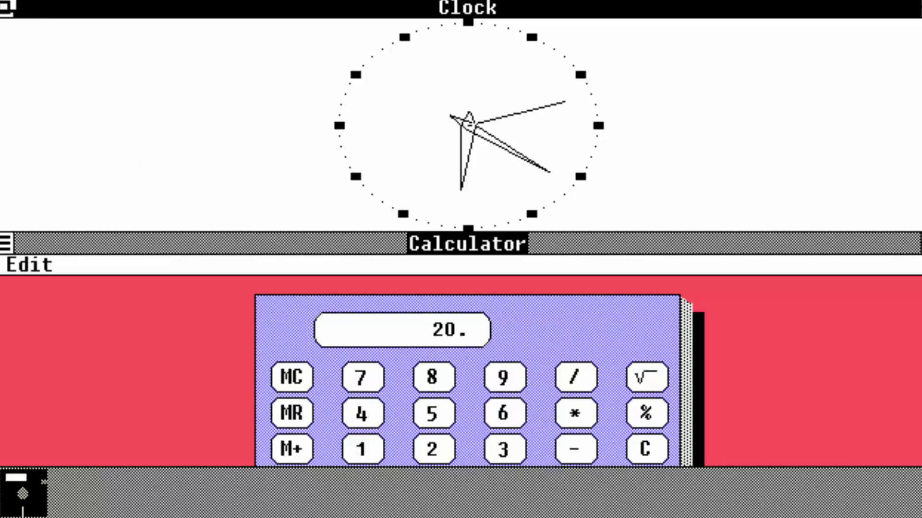
# - Start a Clock move, cancel it, then reduce the Clock to an icon
pyautogui.click(4, 10)
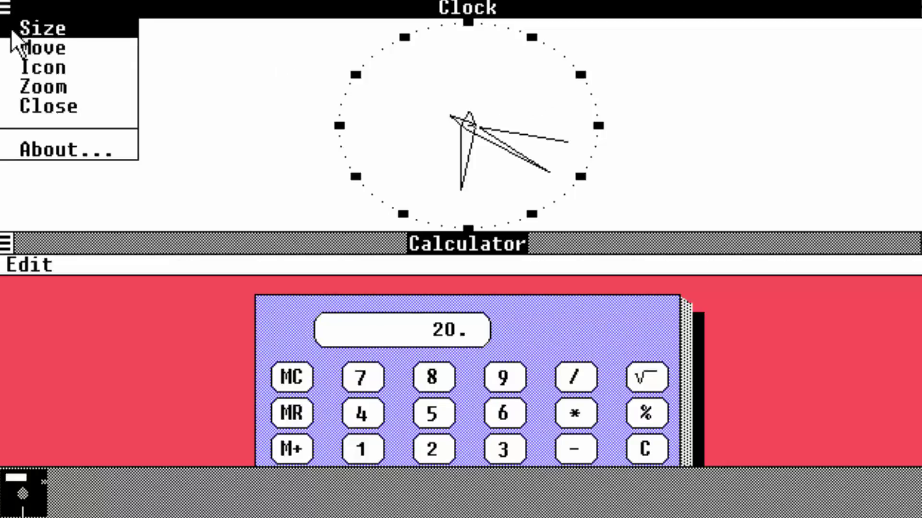
pyautogui.click(29, 47)
pyautogui.click(722, 167)
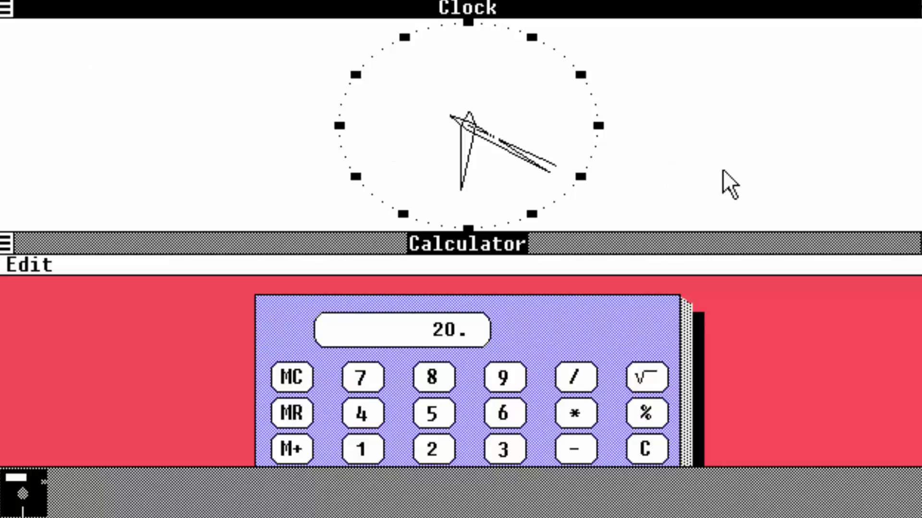
pyautogui.click(10, 9)
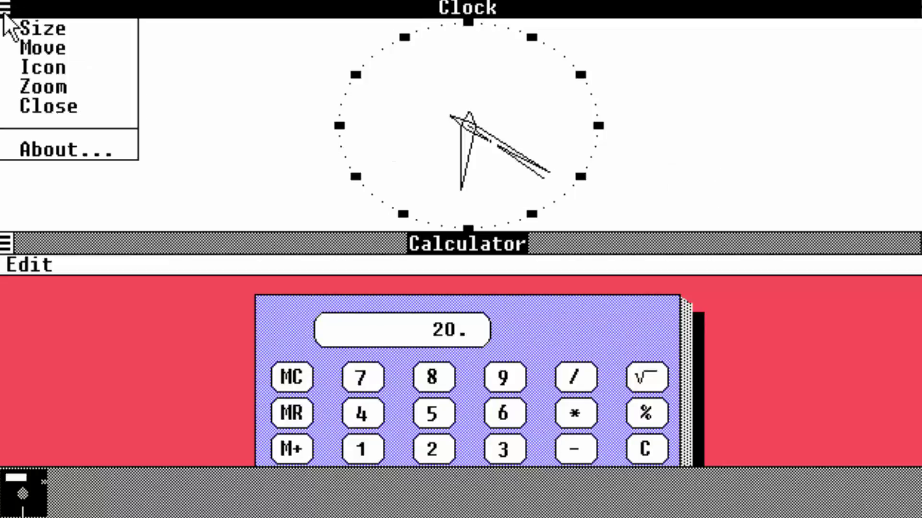
pyautogui.click(15, 66)
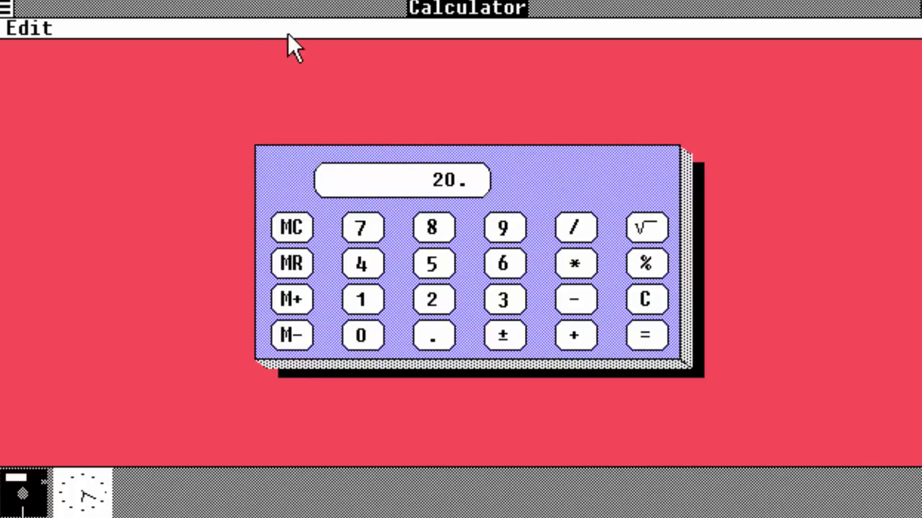
# - Restore the Clock from its icon and zoom the Calculator to full screen
pyautogui.doubleClick(77, 496)
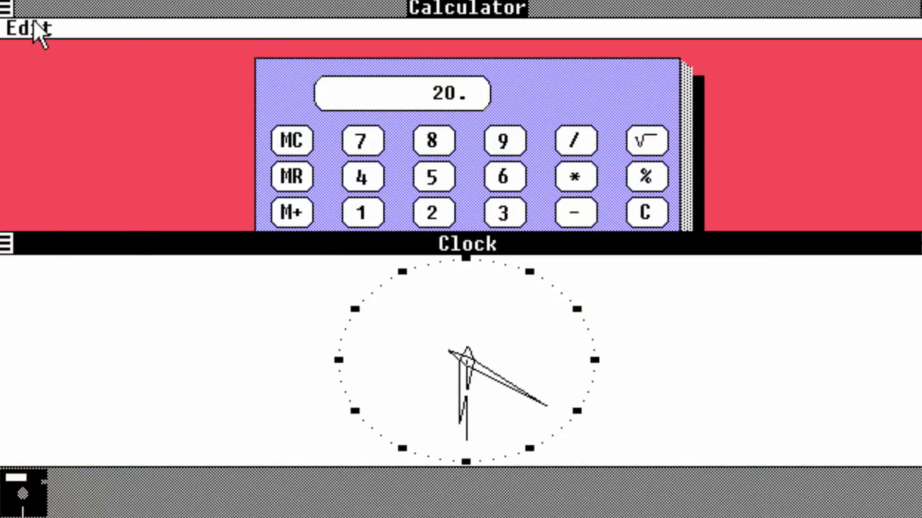
pyautogui.click(6, 9)
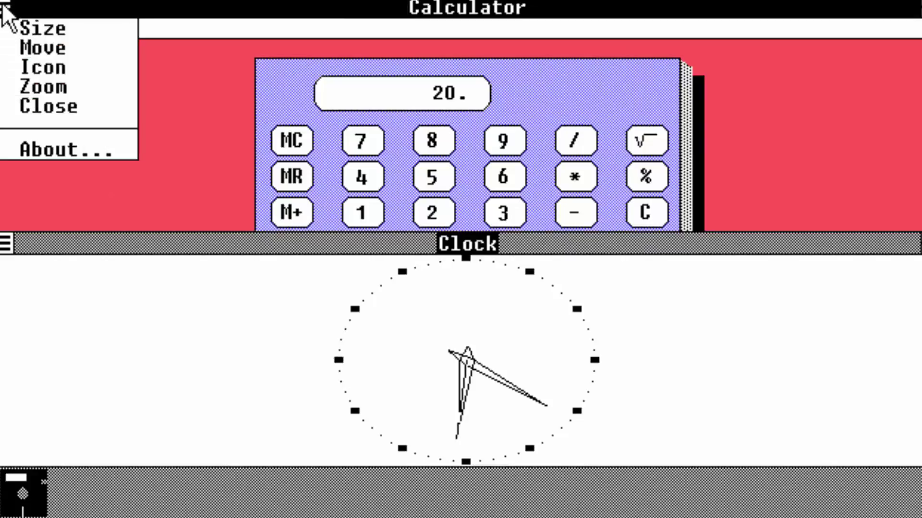
pyautogui.click(34, 82)
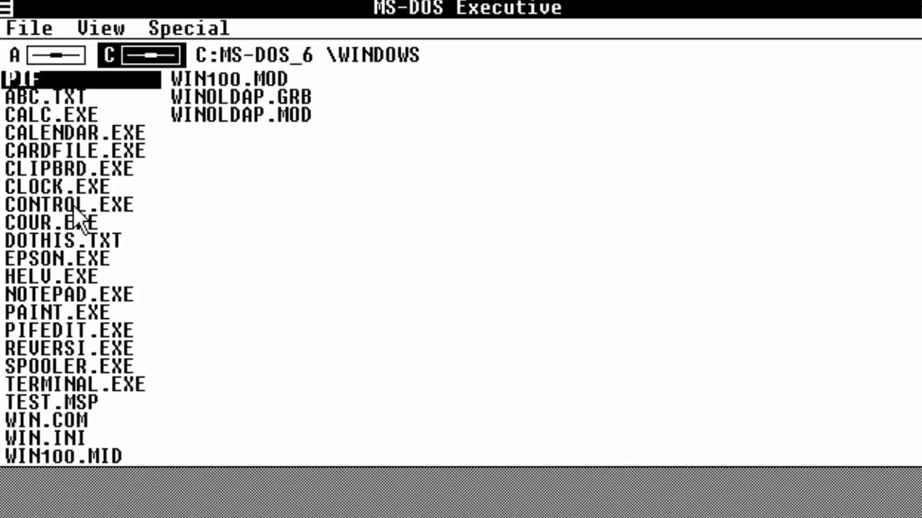
# - Launch Reversi from REVERSI.EXE and set the skill level to Beginner
pyautogui.doubleClick(90, 348)
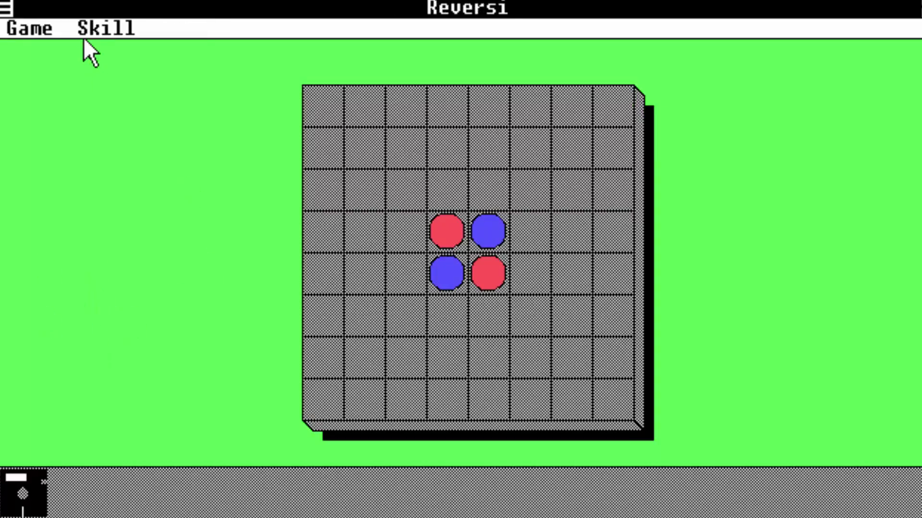
pyautogui.click(94, 29)
pyautogui.click(111, 68)
# - Play the first red moves, dismissing Illegal Move warnings along the way
pyautogui.click(468, 303)
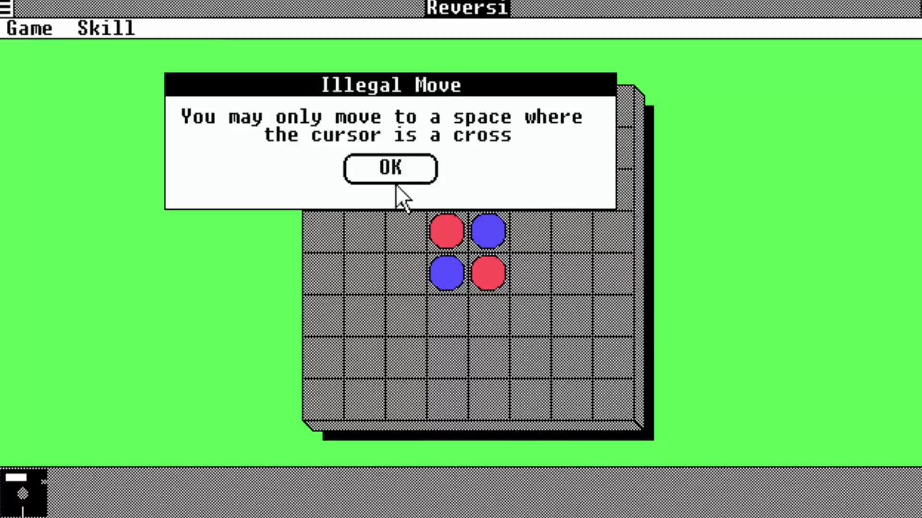
pyautogui.click(393, 179)
pyautogui.click(449, 314)
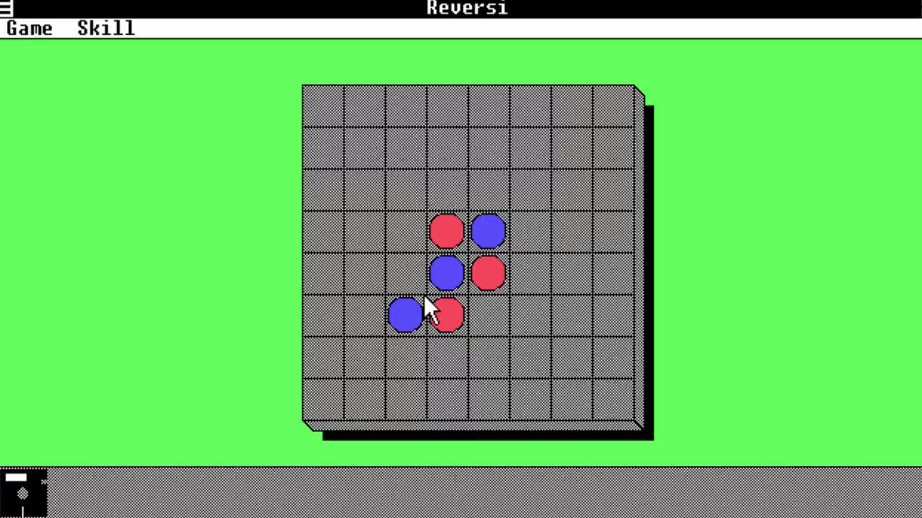
pyautogui.click(411, 276)
pyautogui.click(418, 192)
pyautogui.click(480, 202)
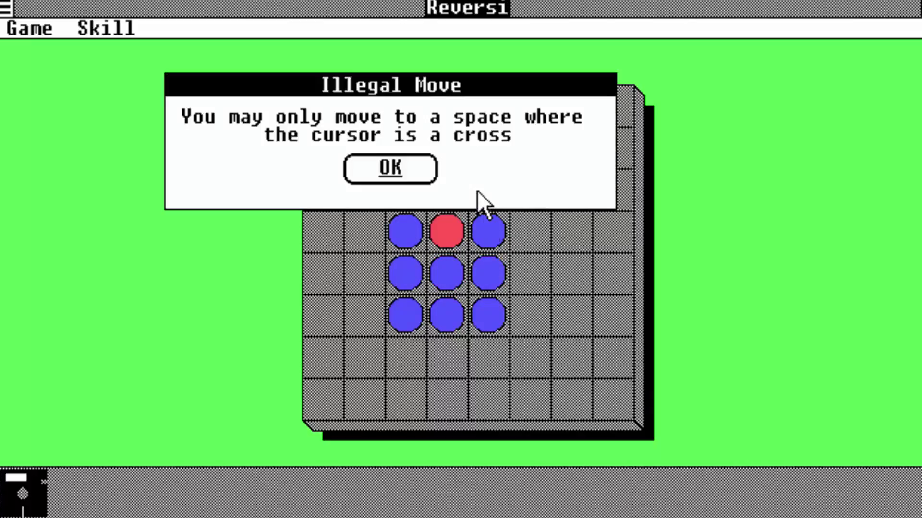
pyautogui.click(406, 166)
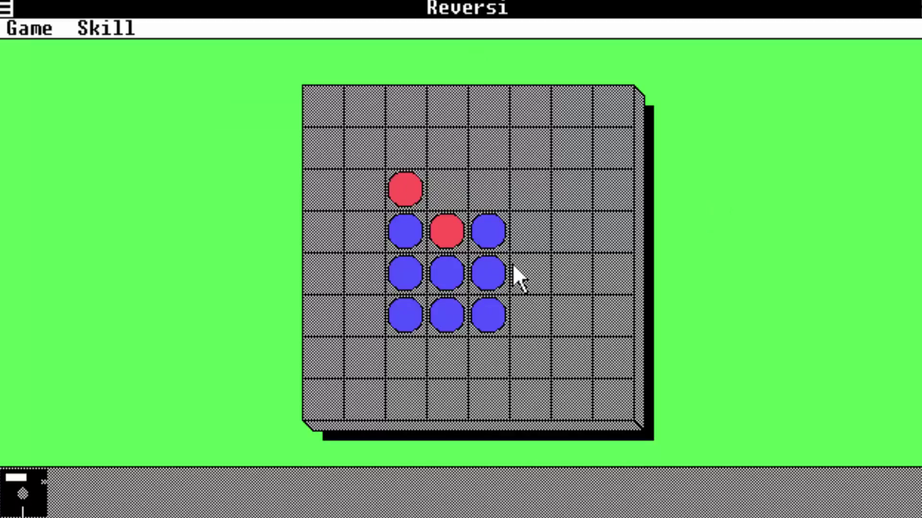
# - Play further red moves until the board shows 10 blue and 4 red pieces
pyautogui.click(518, 278)
pyautogui.click(397, 168)
pyautogui.click(397, 189)
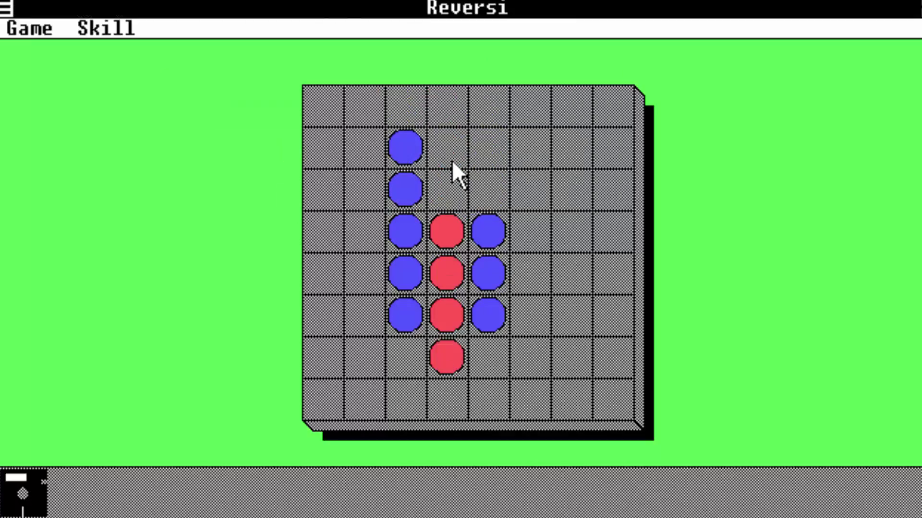
pyautogui.click(373, 225)
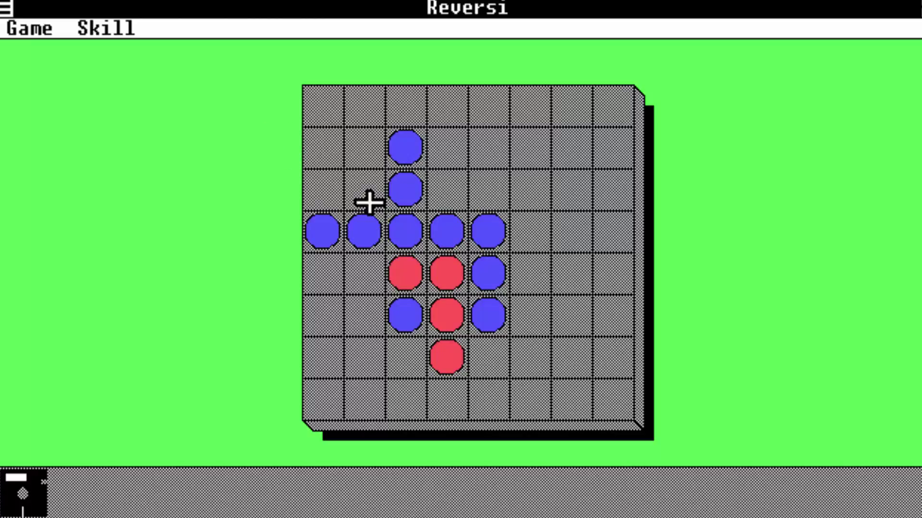
pyautogui.click(384, 208)
pyautogui.click(379, 180)
# - Show Reversi's About box from its control menu and dismiss it with OK
pyautogui.click(5, 6)
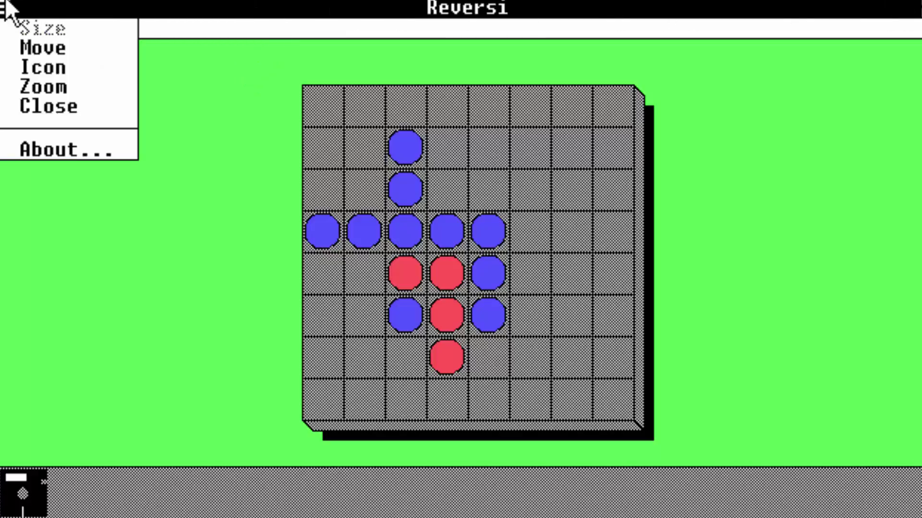
pyautogui.click(47, 147)
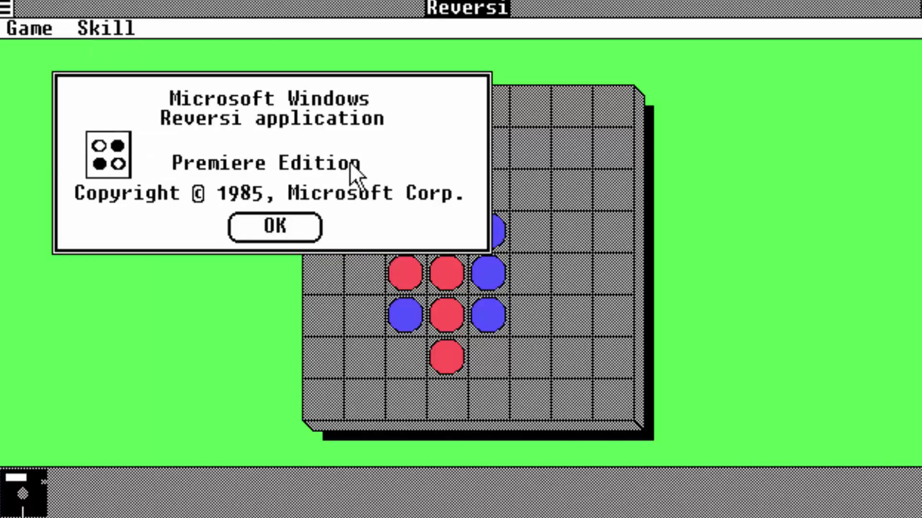
pyautogui.click(279, 229)
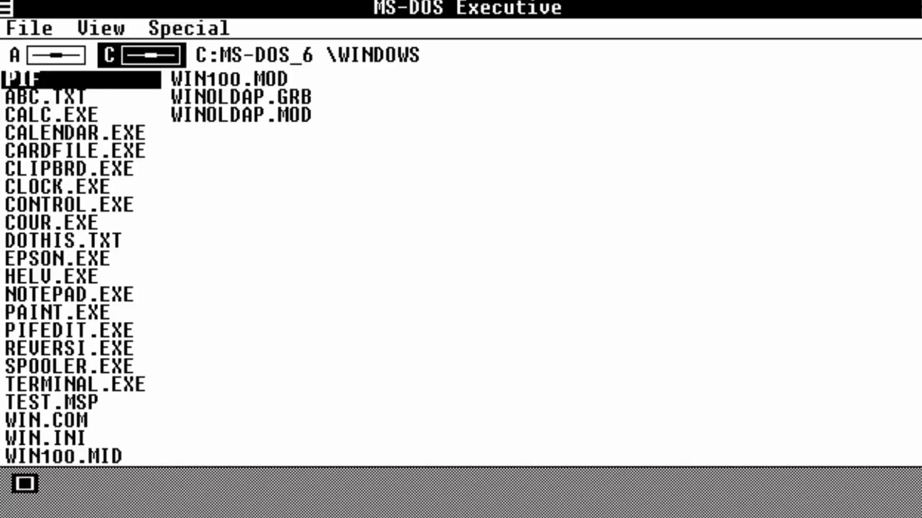
# - Launch CONTROL.EXE and add the Okidata 92 printer, copying OKI92.EXE into C:\WINDOWS
pyautogui.doubleClick(79, 205)
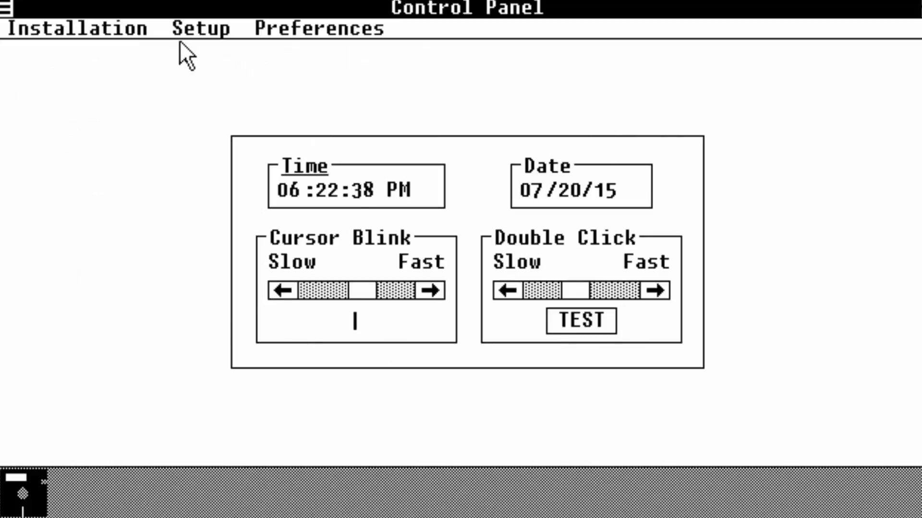
pyautogui.click(136, 30)
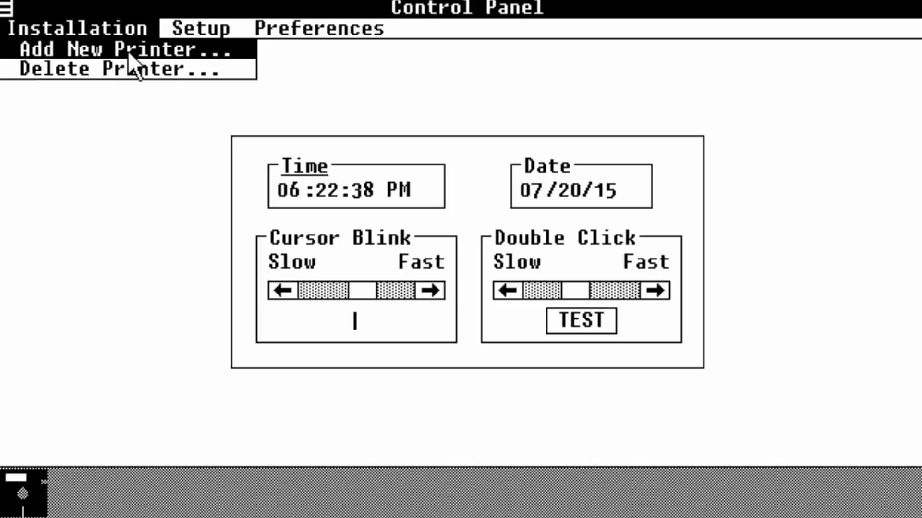
pyautogui.click(128, 51)
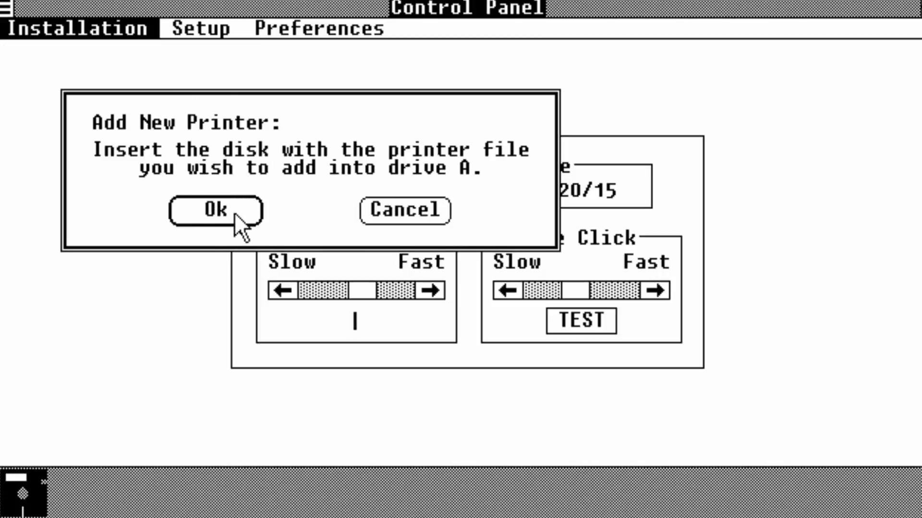
pyautogui.click(202, 217)
pyautogui.click(256, 253)
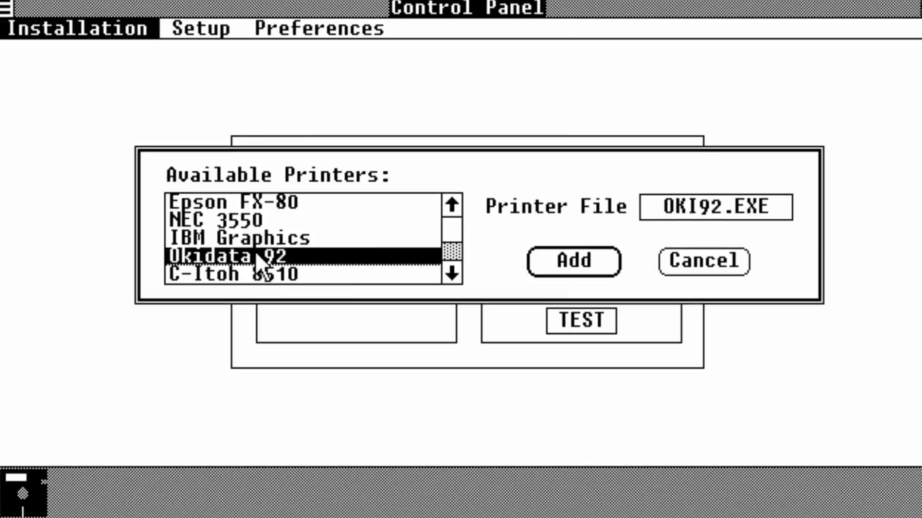
pyautogui.click(545, 268)
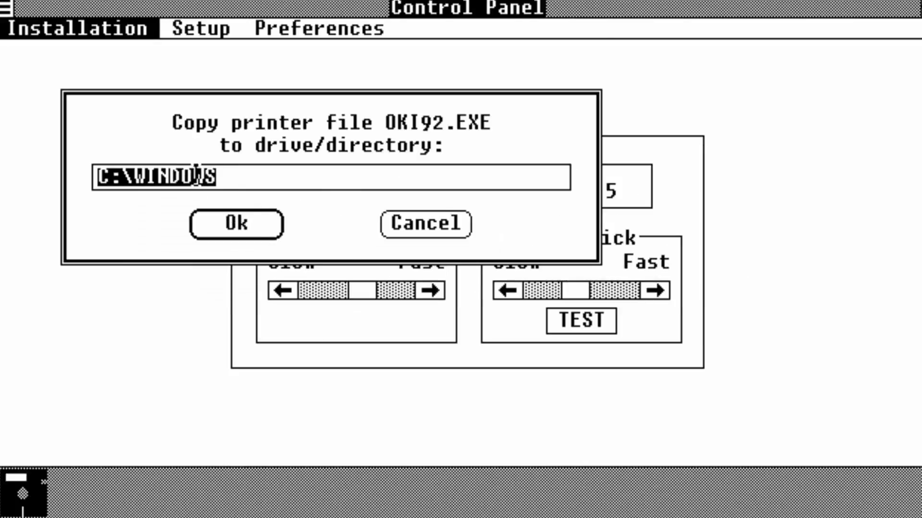
pyautogui.click(250, 217)
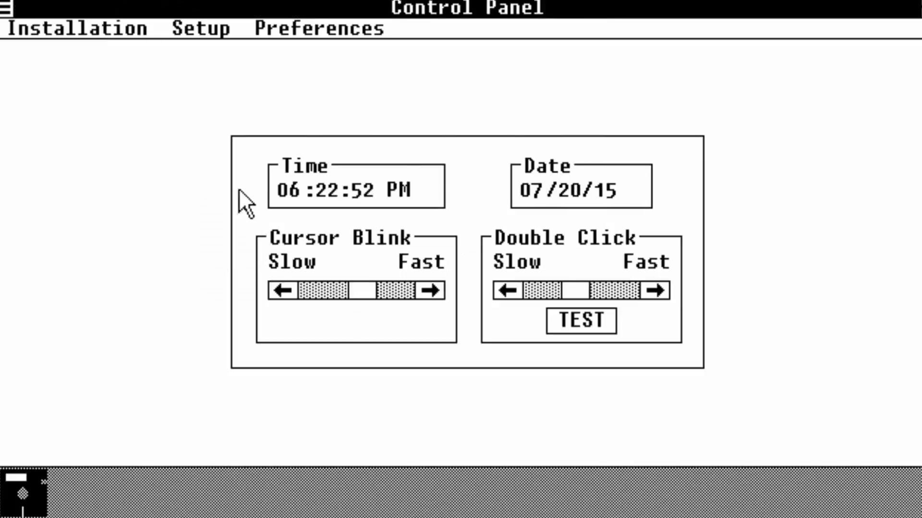
# - Select the Okidata 92 in the printer connection settings
pyautogui.click(197, 30)
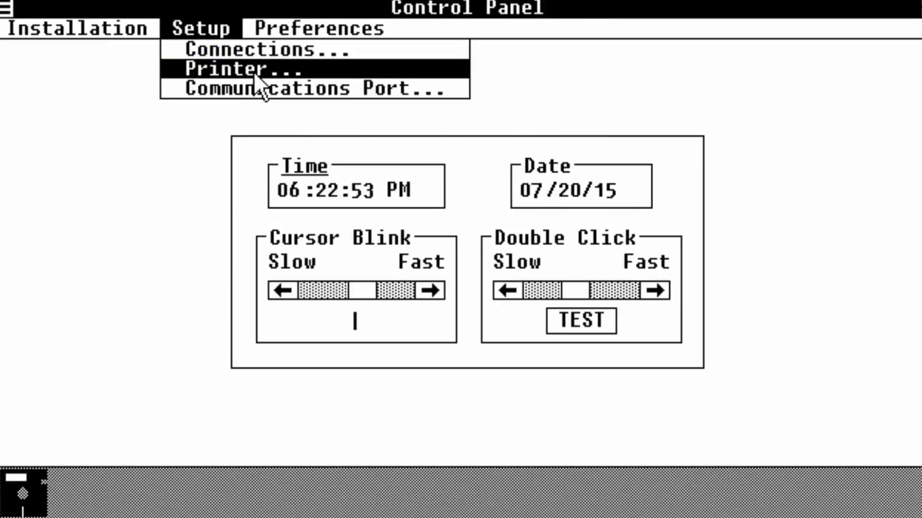
pyautogui.click(298, 71)
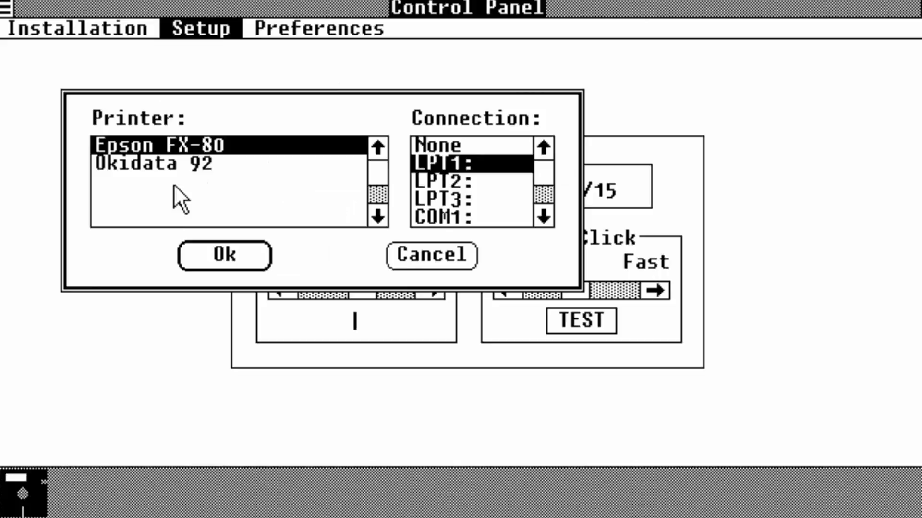
pyautogui.click(180, 162)
pyautogui.click(217, 257)
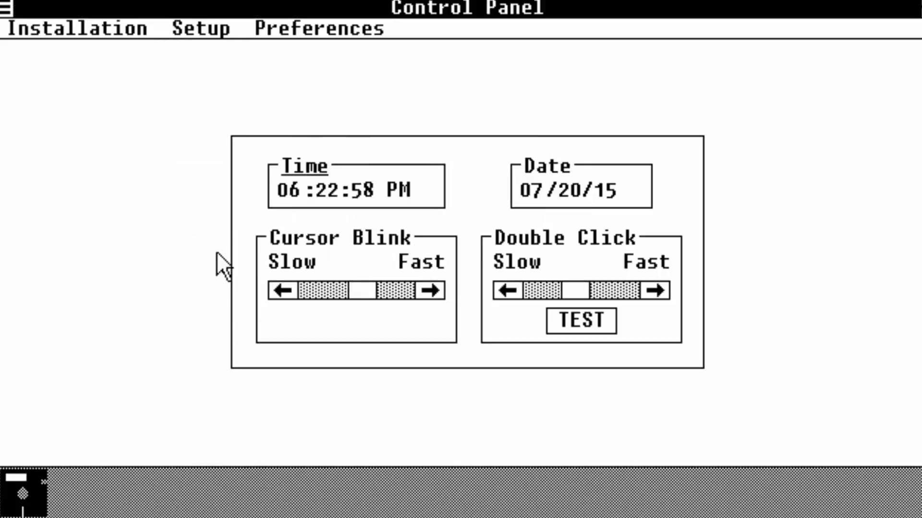
# - Make the Okidata 92 the default printer and accept Portrait orientation in its setup
pyautogui.click(223, 28)
pyautogui.click(224, 73)
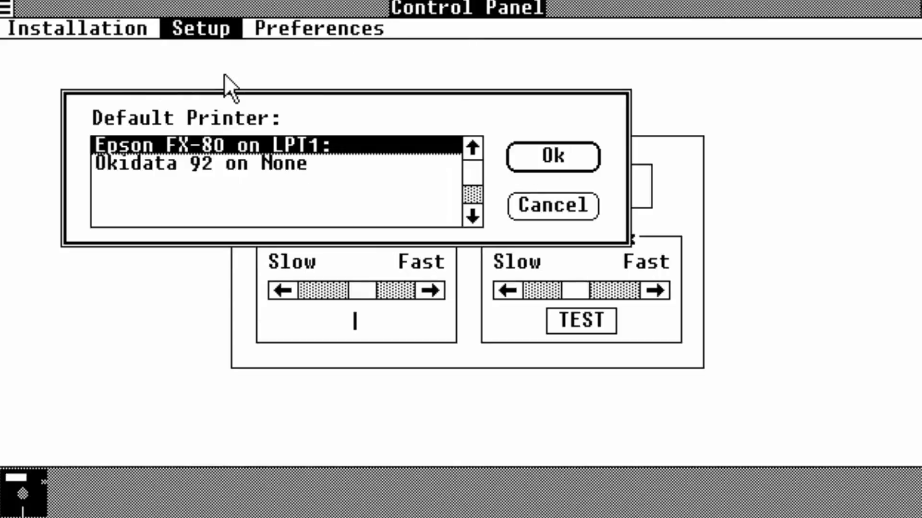
pyautogui.click(266, 174)
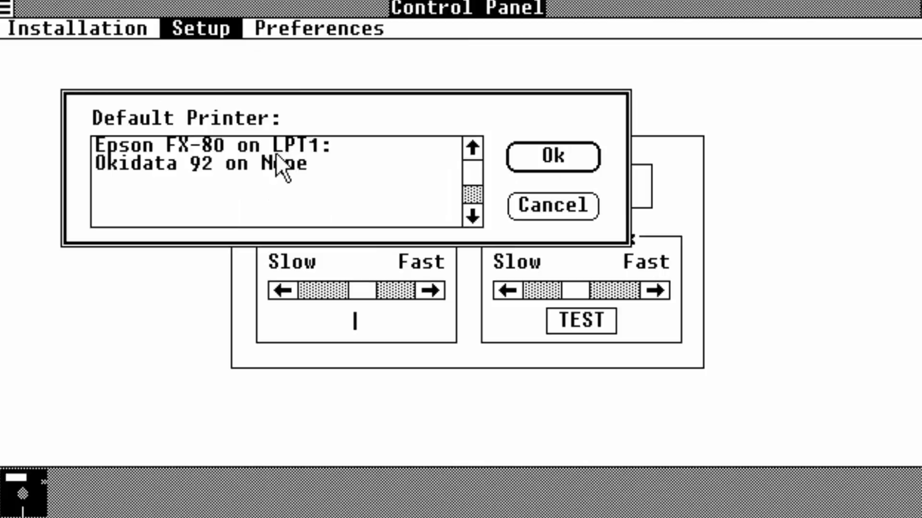
pyautogui.doubleClick(267, 164)
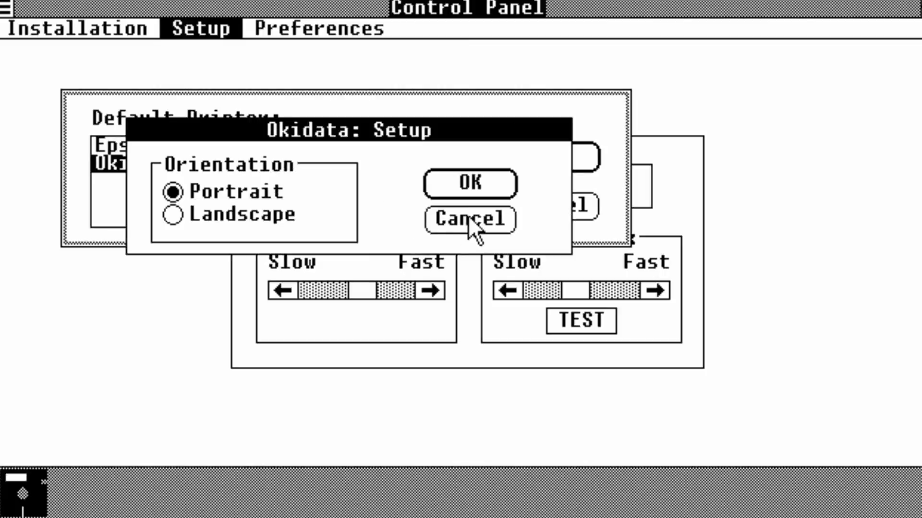
pyautogui.click(469, 183)
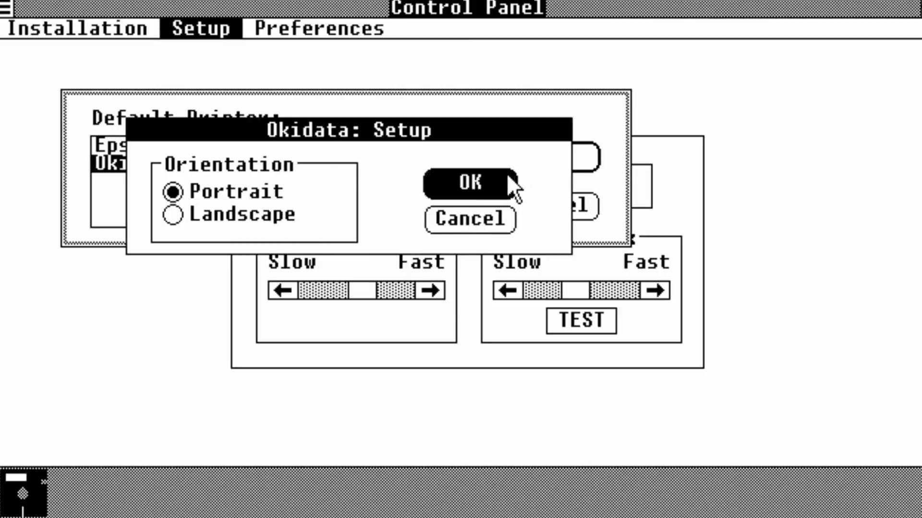
# - Review the communications port settings (1200 baud, COM1) and accept them unchanged
pyautogui.click(227, 28)
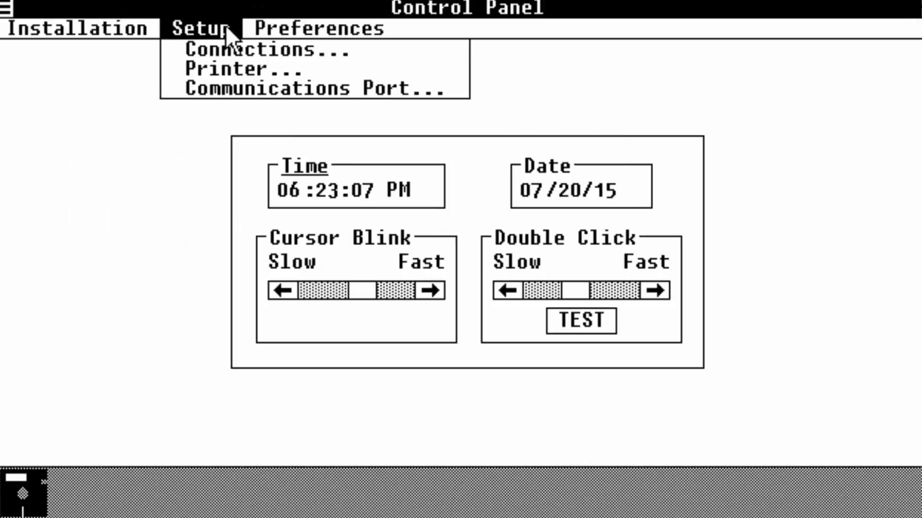
pyautogui.click(230, 89)
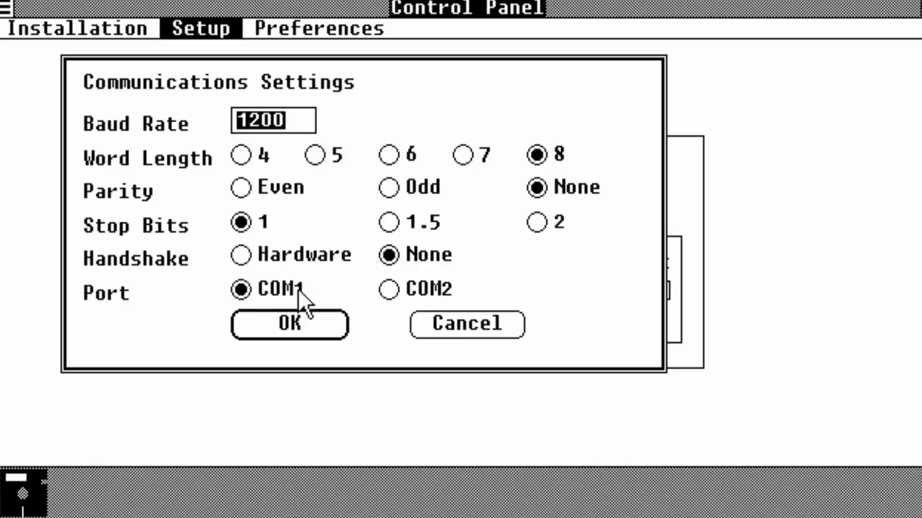
pyautogui.click(276, 312)
# - In Screen Colors, shift the Window Background hue with the Hue slider
pyautogui.click(316, 30)
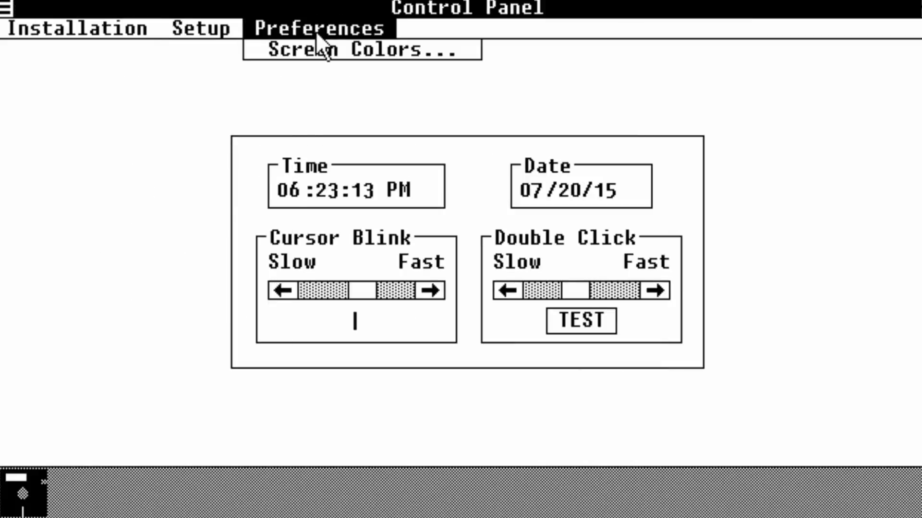
pyautogui.click(321, 54)
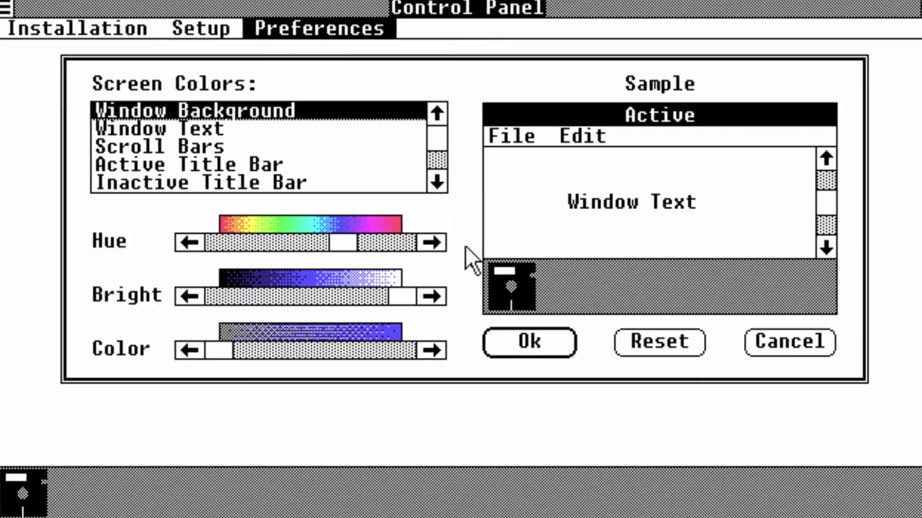
pyautogui.click(424, 249)
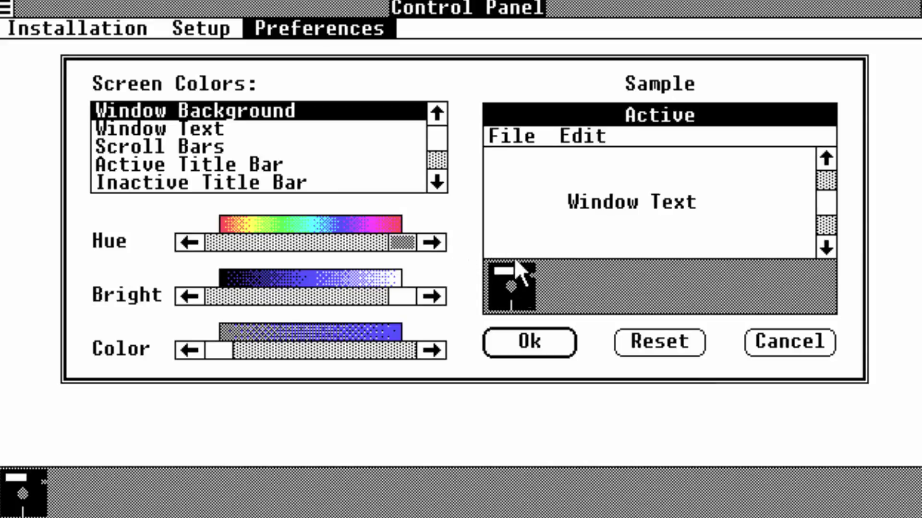
pyautogui.click(167, 132)
pyautogui.click(182, 113)
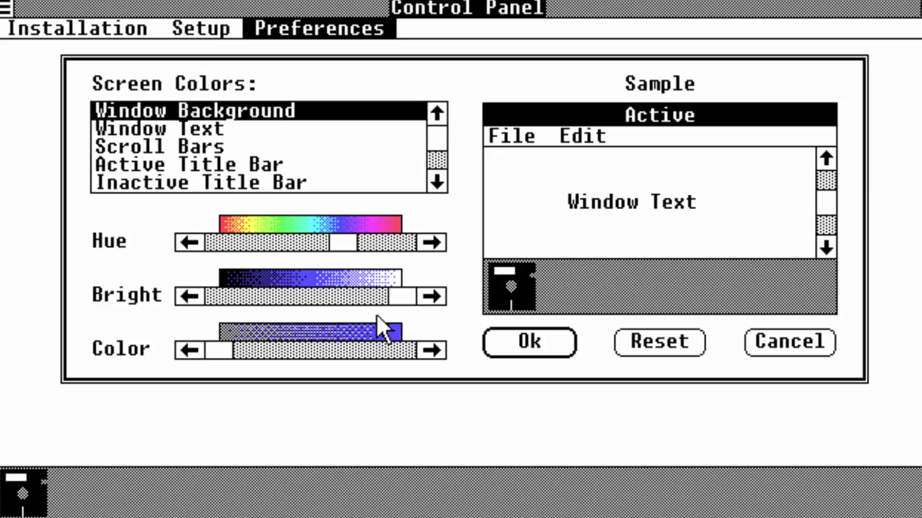
pyautogui.moveTo(346, 234); pyautogui.dragTo(384, 234)
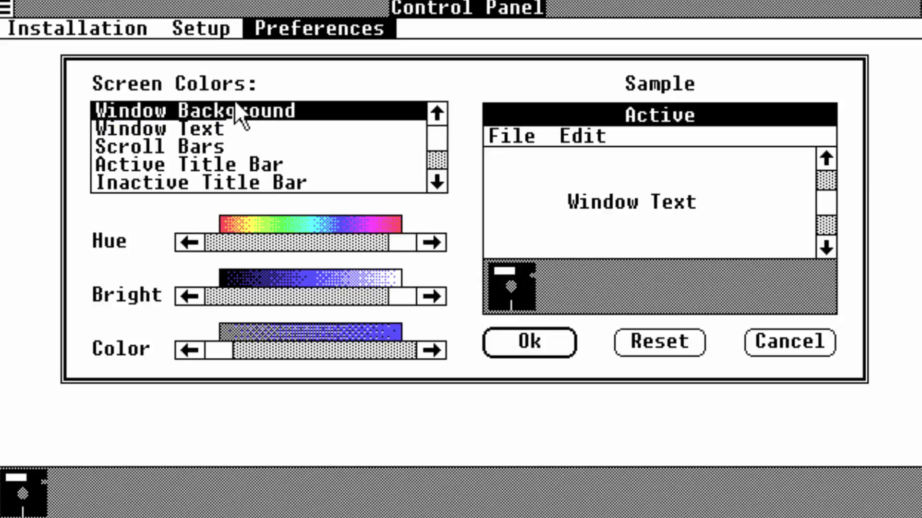
# - Review the scroll bar, title bar and window text colours, accept them, and close Control Panel
pyautogui.click(202, 149)
pyautogui.click(200, 166)
pyautogui.click(198, 180)
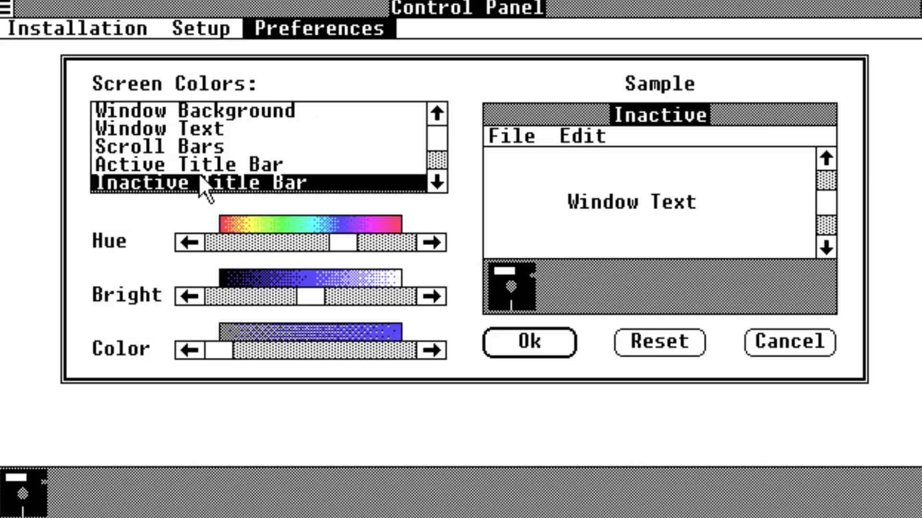
pyautogui.click(198, 165)
pyautogui.click(194, 145)
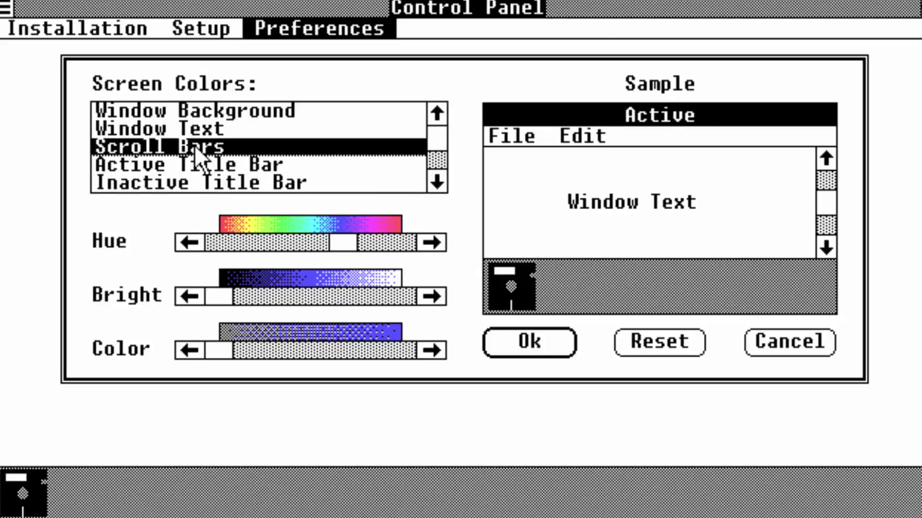
pyautogui.click(195, 111)
pyautogui.click(196, 128)
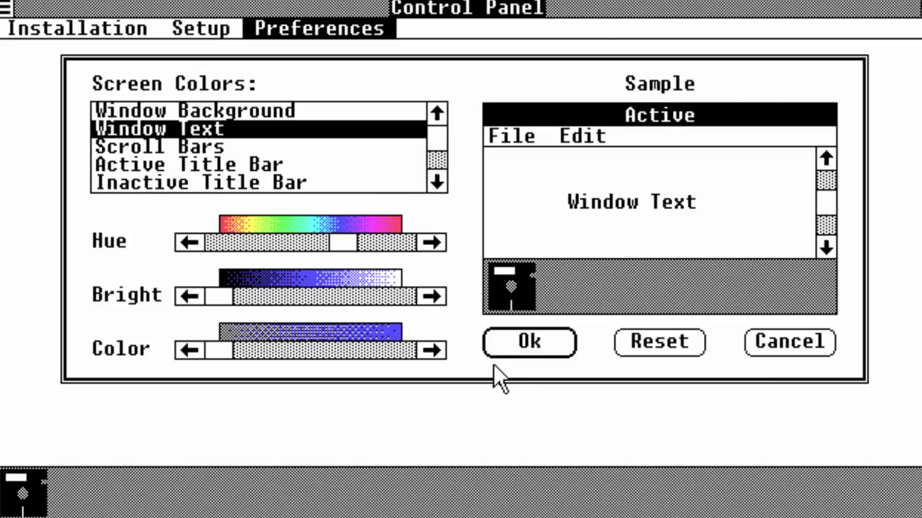
pyautogui.click(497, 347)
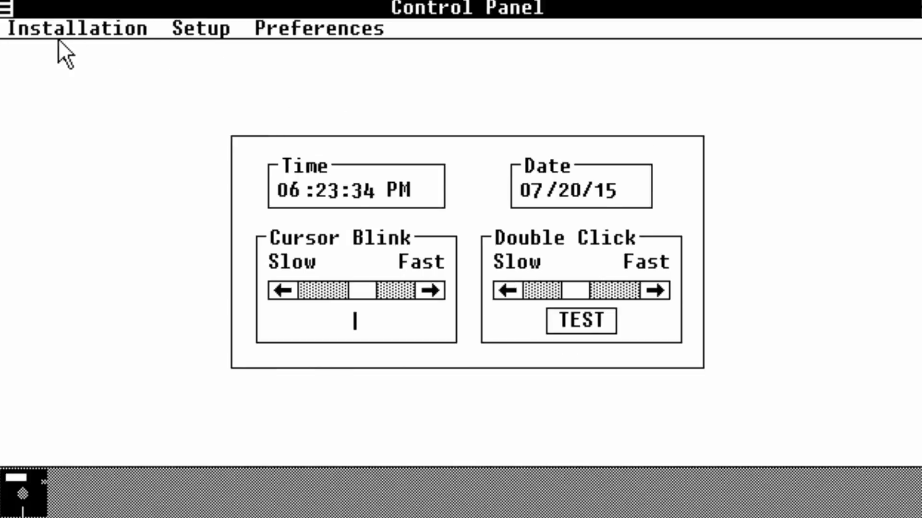
pyautogui.moveTo(8, 11); pyautogui.dragTo(42, 106)
# - Restore MS-DOS Executive, launch NOTEPAD.EXE and type 'Test doctument!' into a new document
pyautogui.doubleClick(22, 495)
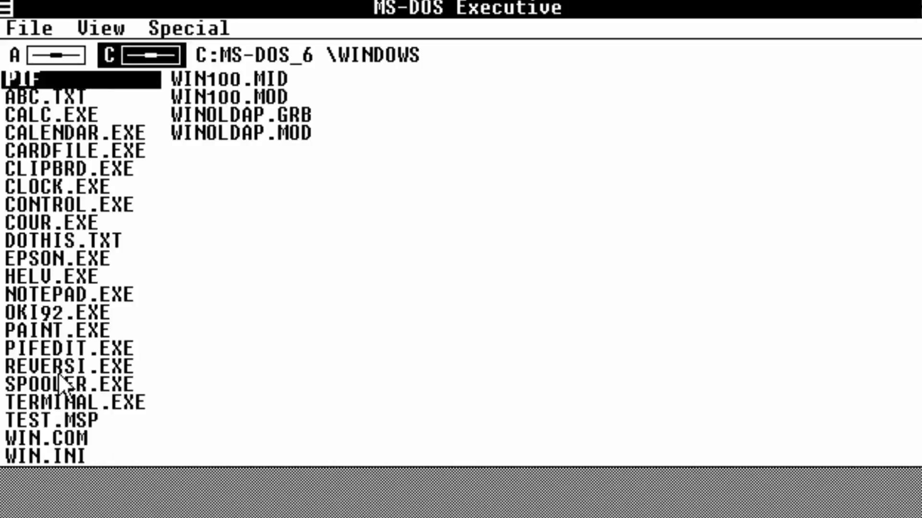
pyautogui.doubleClick(108, 302)
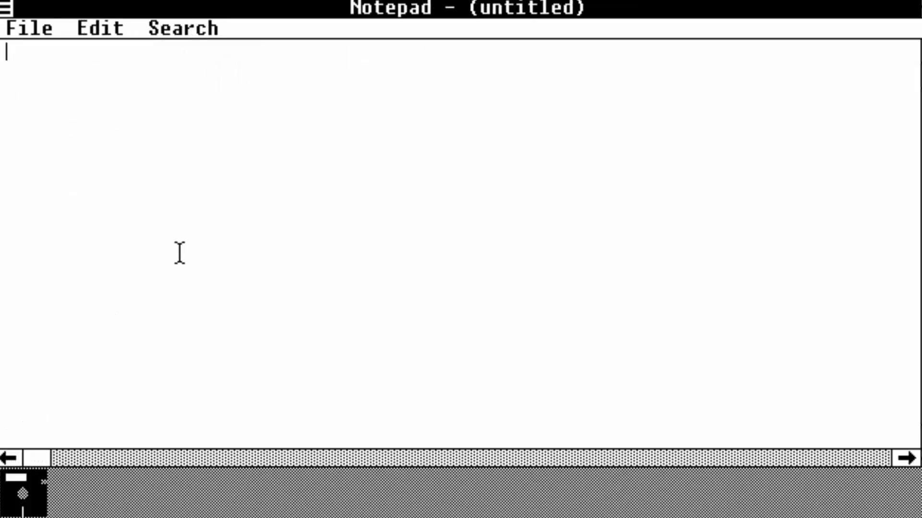
pyautogui.write('Test ')
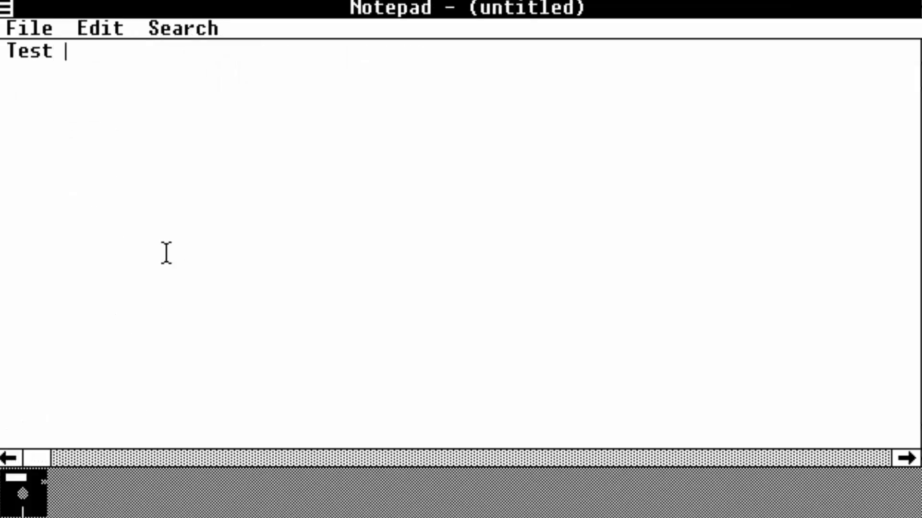
pyautogui.write('doctument!')
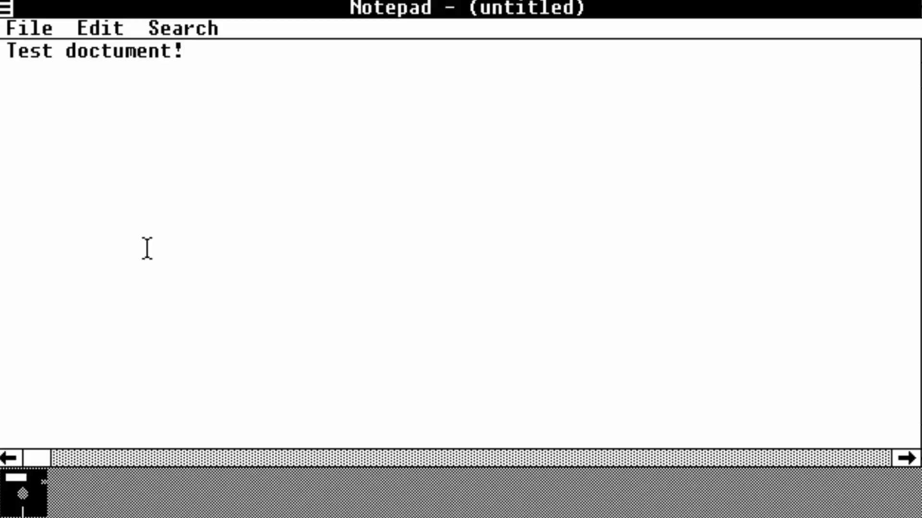
pyautogui.click(100, 28)
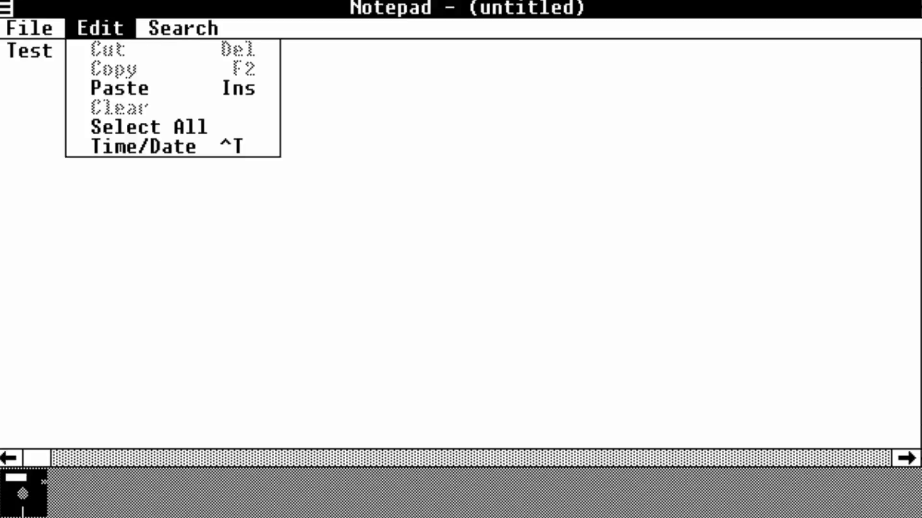
pyautogui.click(195, 126)
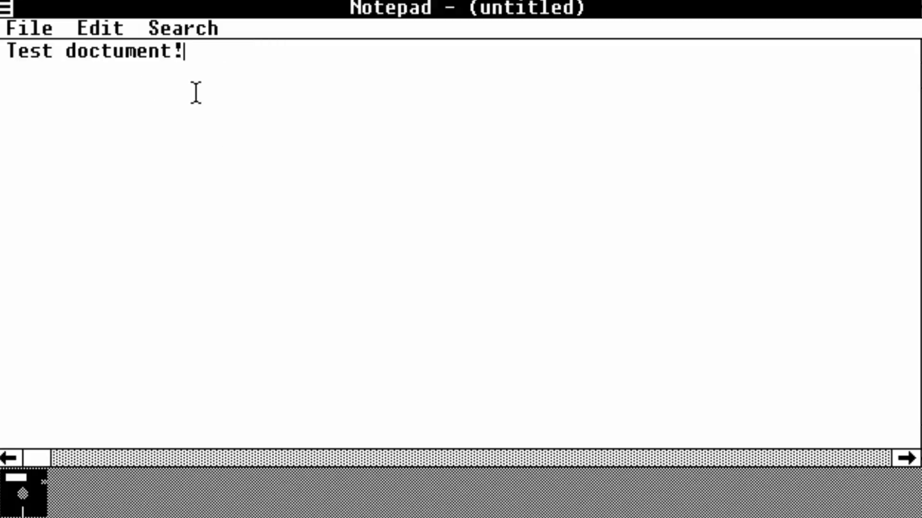
pyautogui.click(36, 28)
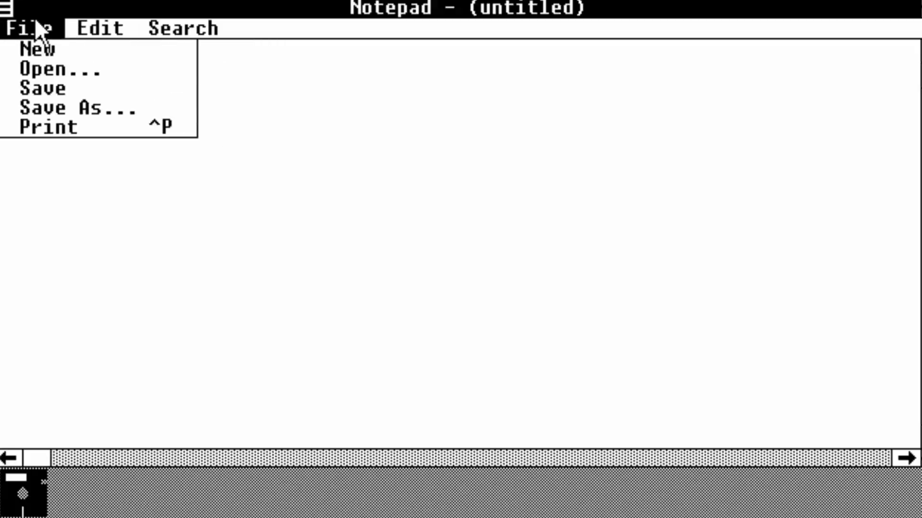
# - Try saving the note as 'Test document', dismiss the cannot-open errors, and cancel
pyautogui.click(65, 109)
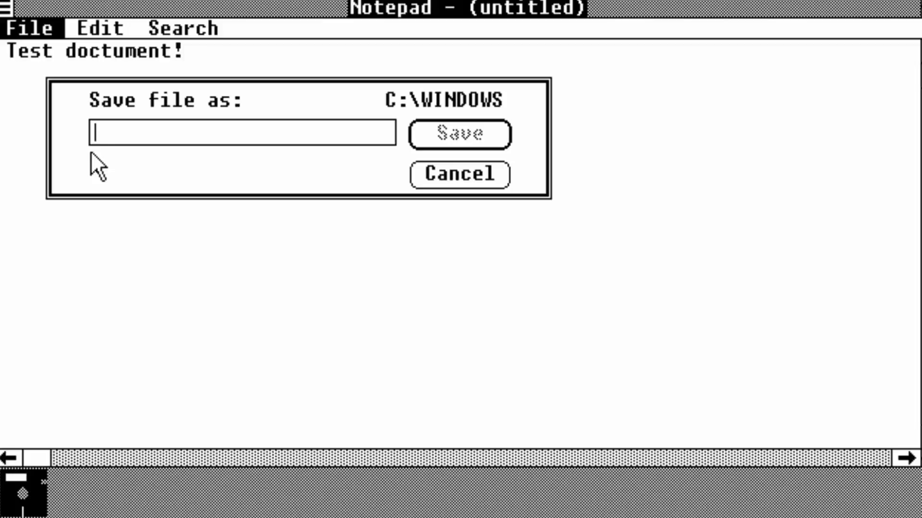
pyautogui.write('Test docu')
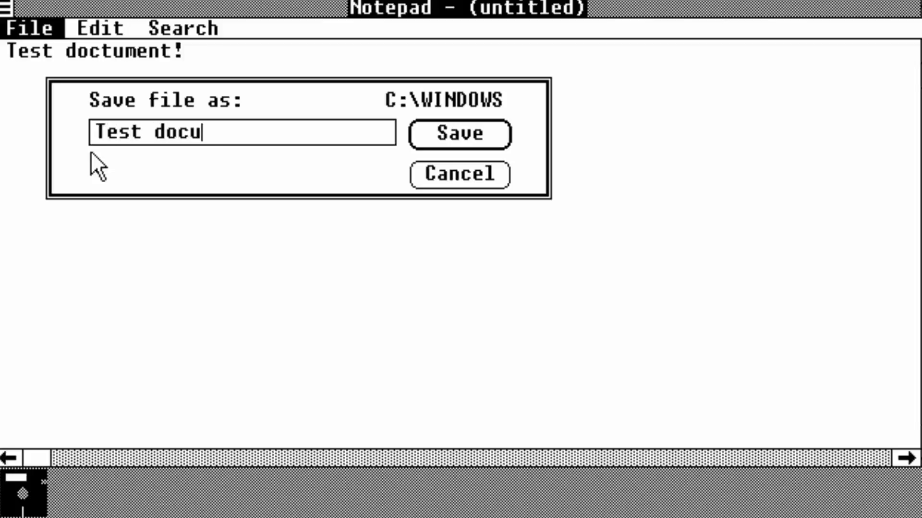
pyautogui.write('ment')
pyautogui.press('Return')
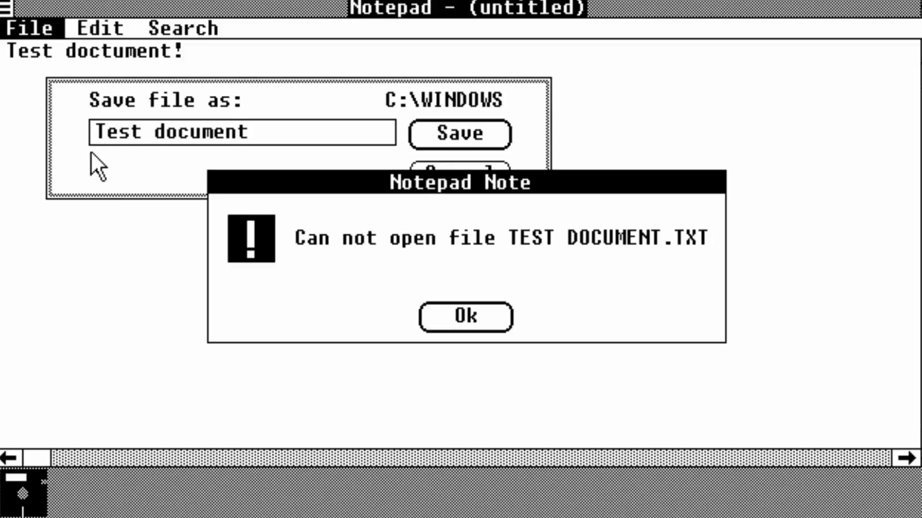
pyautogui.click(464, 314)
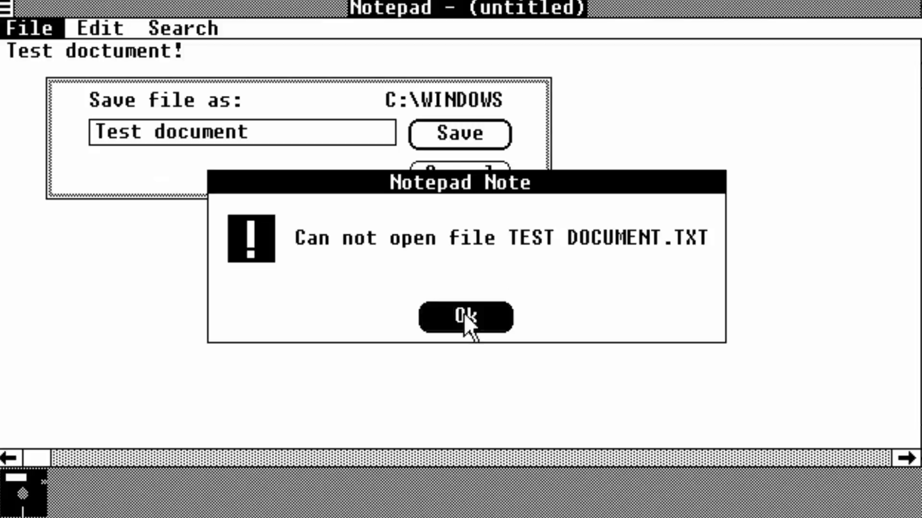
pyautogui.click(457, 135)
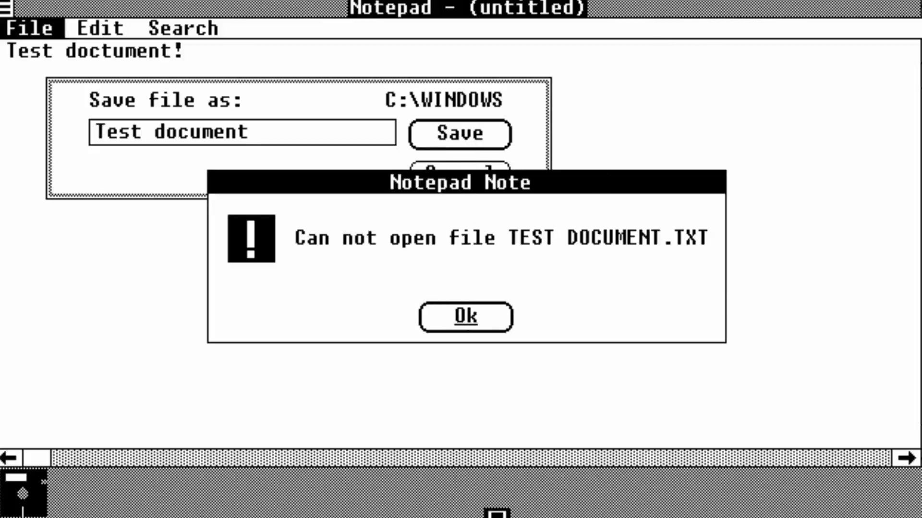
pyautogui.click(446, 319)
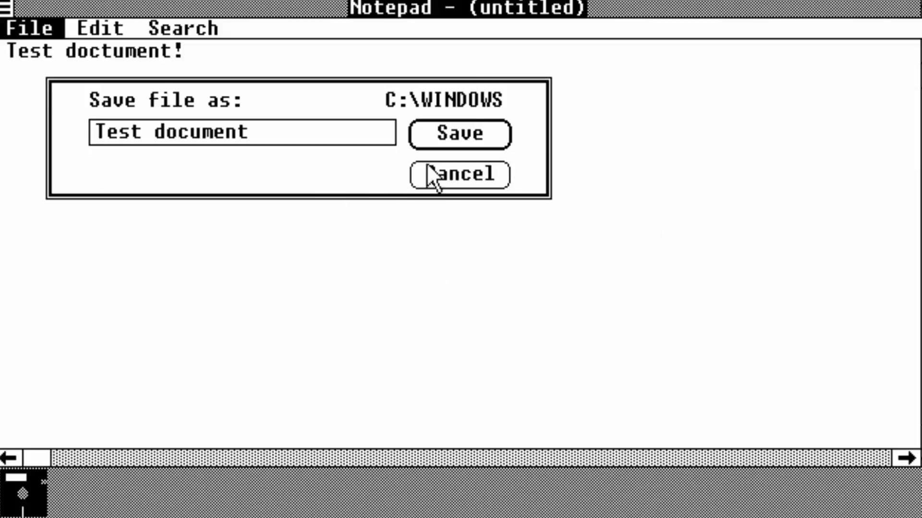
pyautogui.click(438, 188)
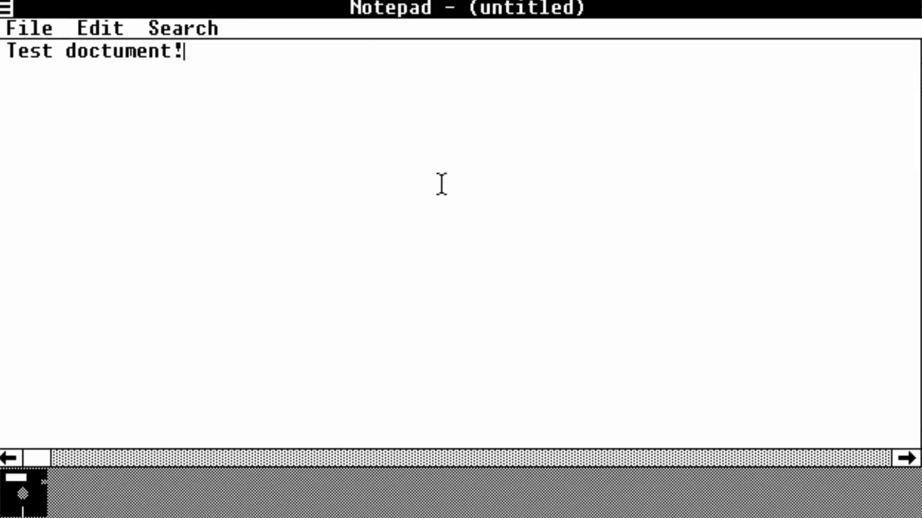
# - Retry saving as 'TestDoctument', dismiss the same error, and abandon the save
pyautogui.click(25, 34)
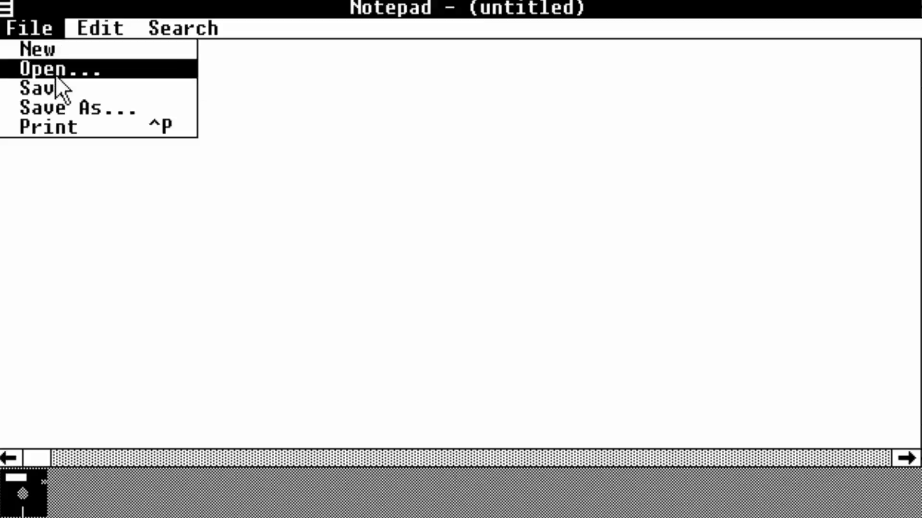
pyautogui.click(56, 93)
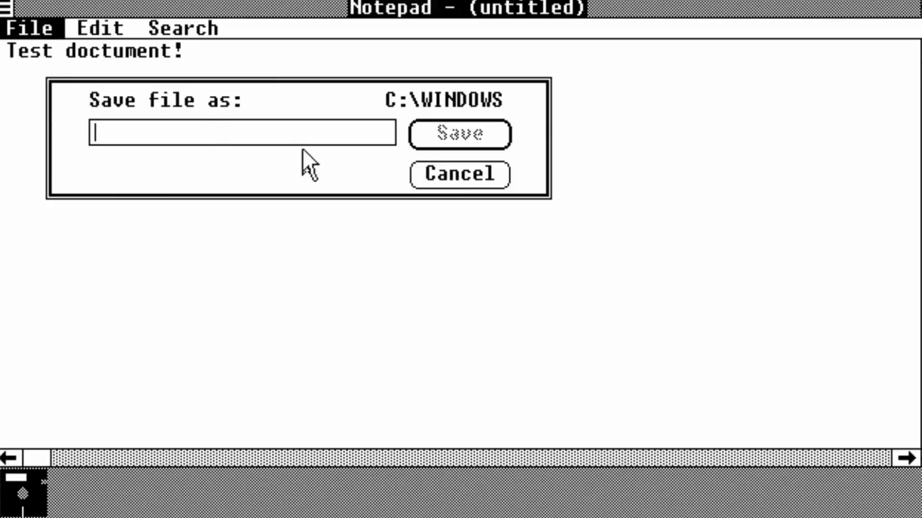
pyautogui.write('Tes')
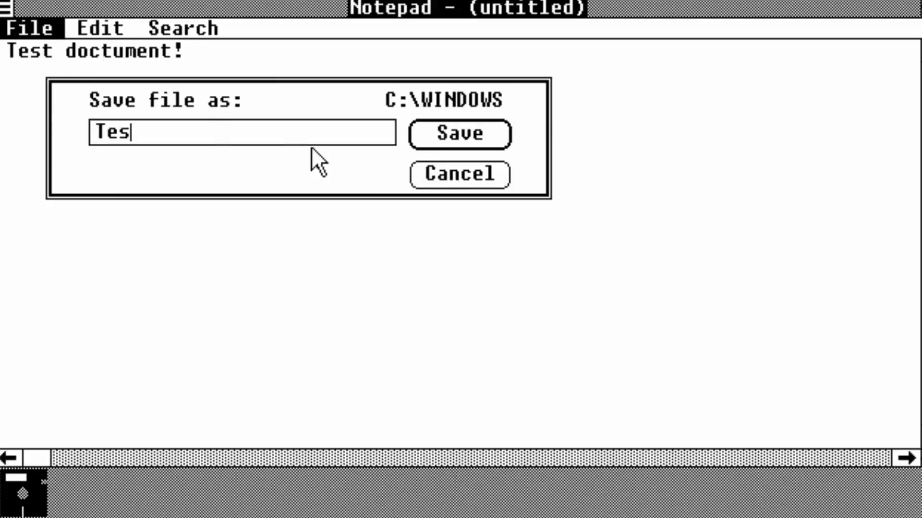
pyautogui.write('tDoctu')
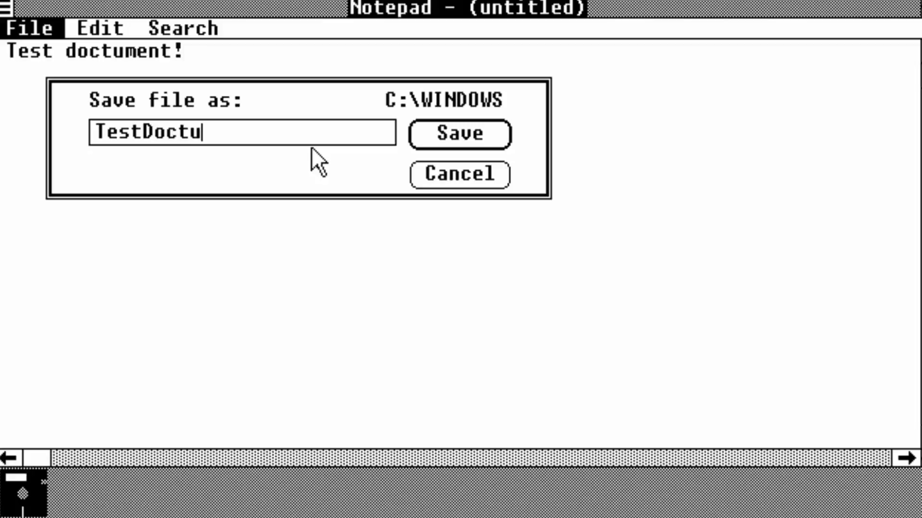
pyautogui.write('ment')
pyautogui.press('Return')
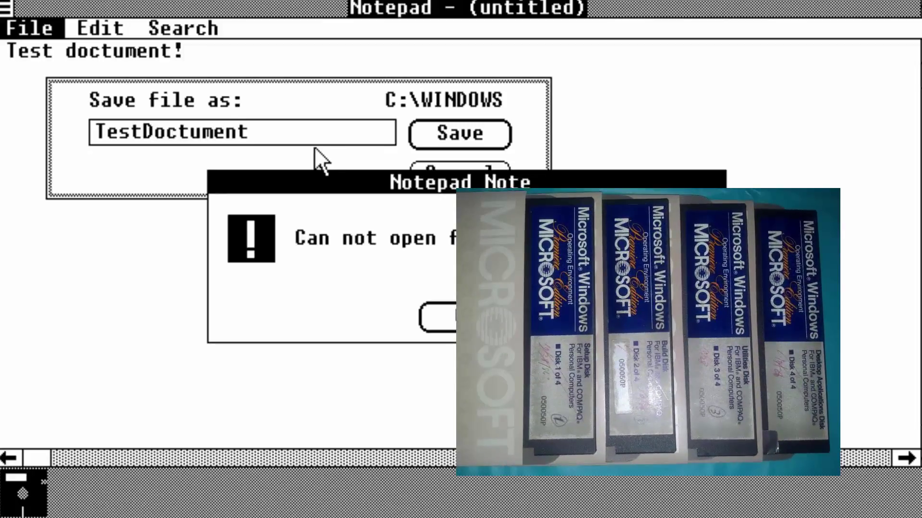
pyautogui.click(432, 317)
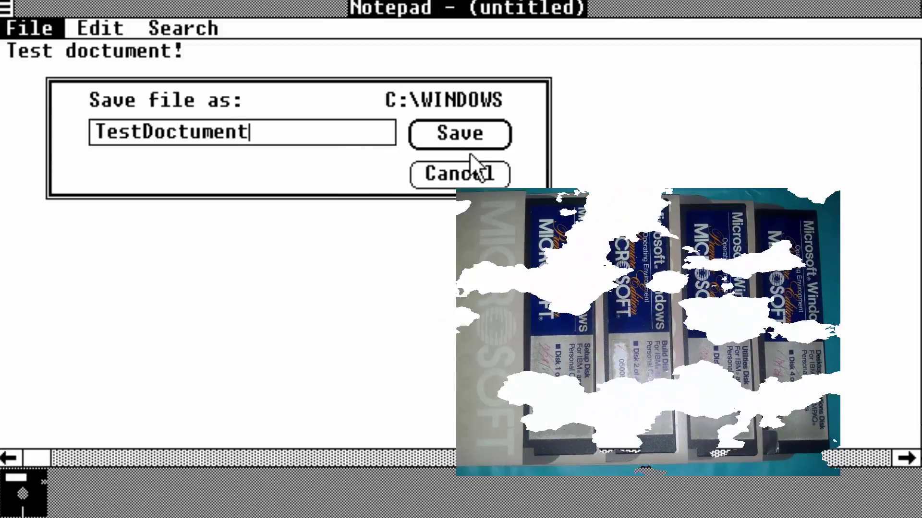
pyautogui.click(460, 165)
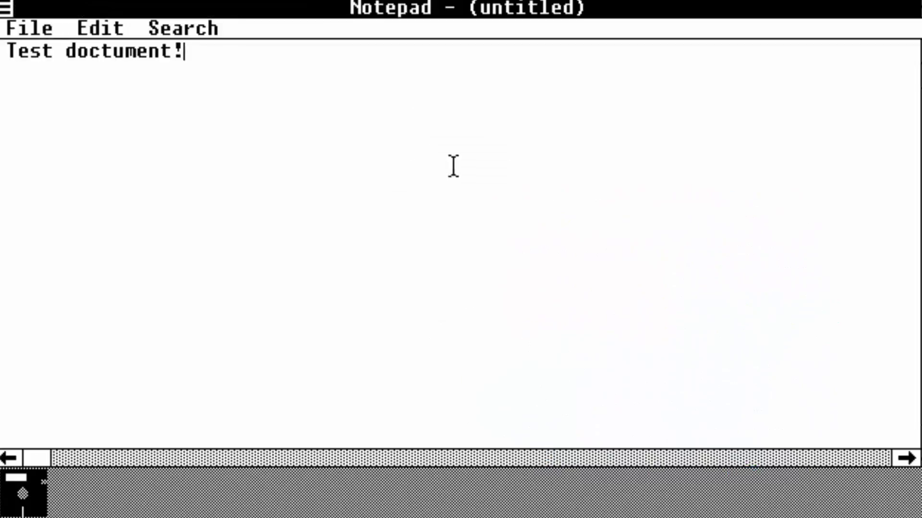
# - Close Notepad without saving the note and restore the MS-DOS Executive window
pyautogui.click(6, 9)
pyautogui.click(21, 107)
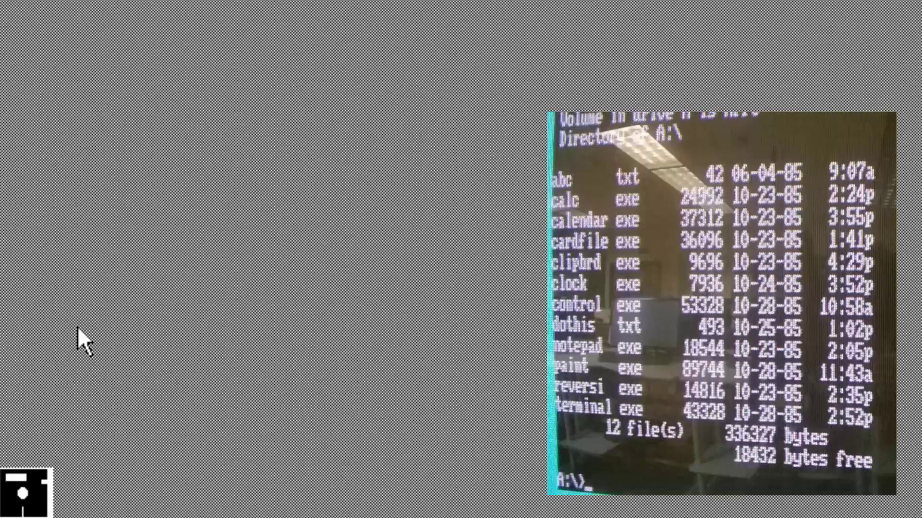
pyautogui.doubleClick(22, 493)
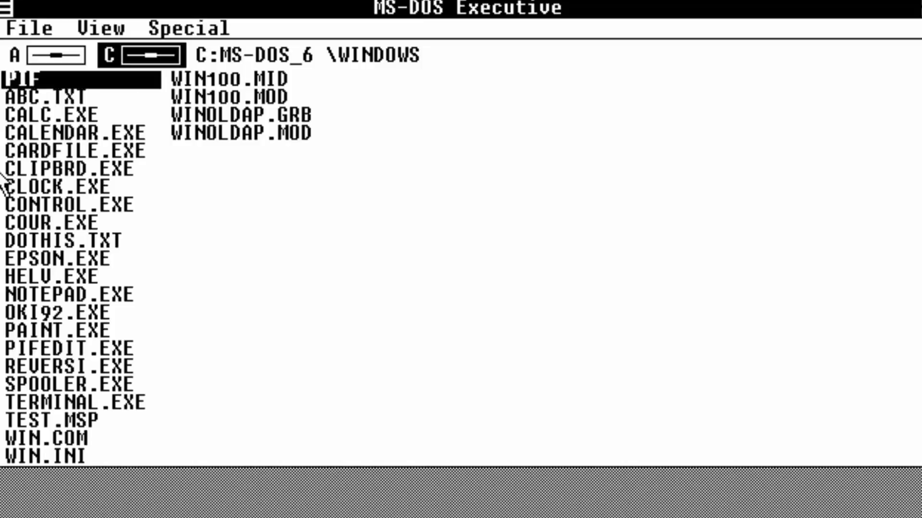
# - Launch Cardfile, try saving the card file as 'Test', and dismiss the disk-space error
pyautogui.click(3, 172)
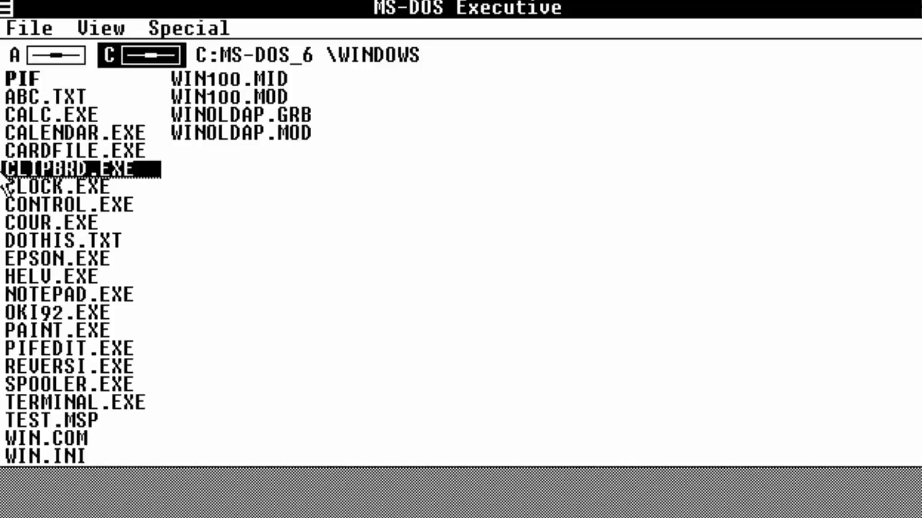
pyautogui.doubleClick(153, 154)
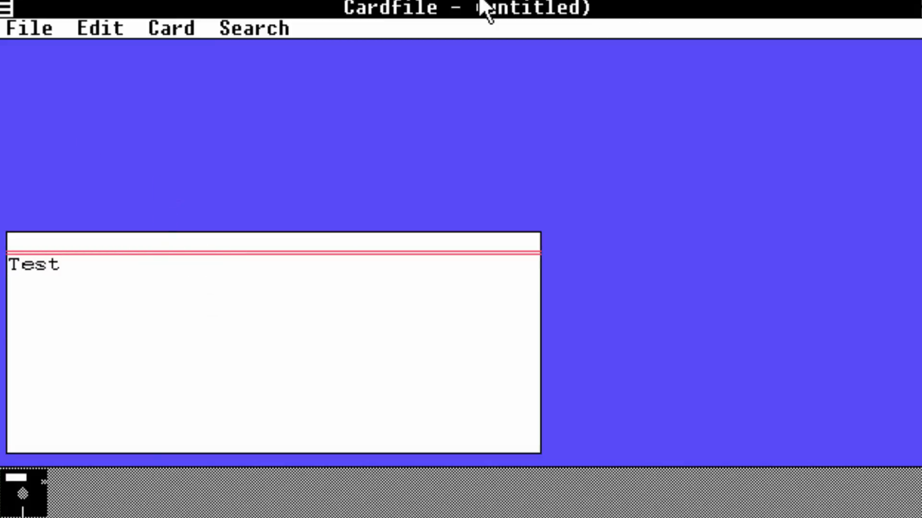
pyautogui.click(25, 33)
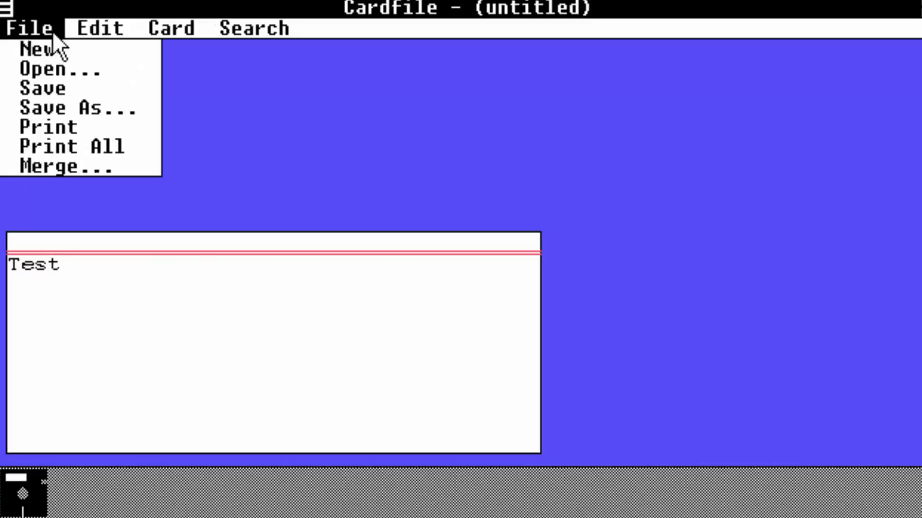
pyautogui.click(54, 88)
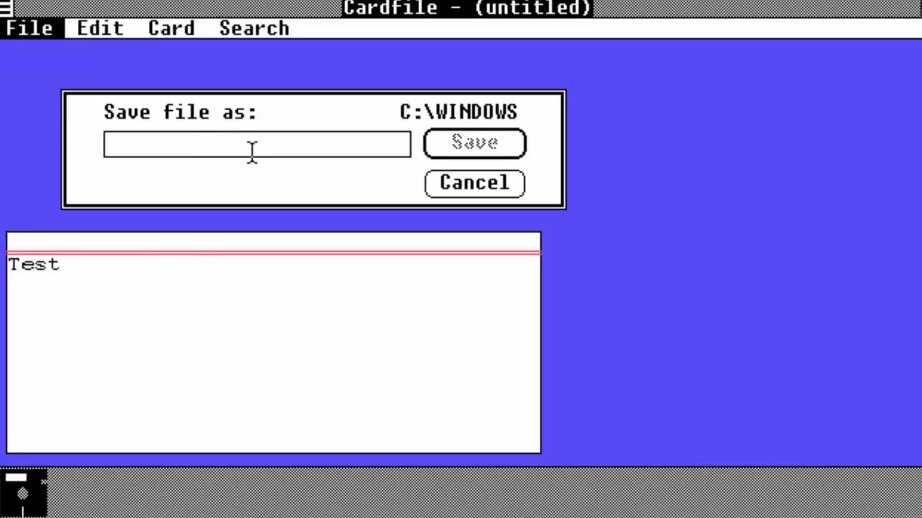
pyautogui.write('Test')
pyautogui.press('Return')
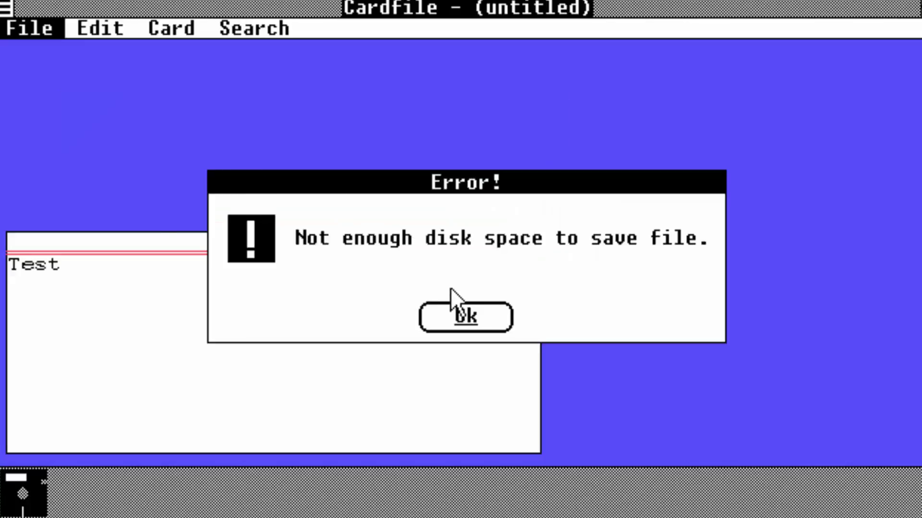
pyautogui.click(454, 315)
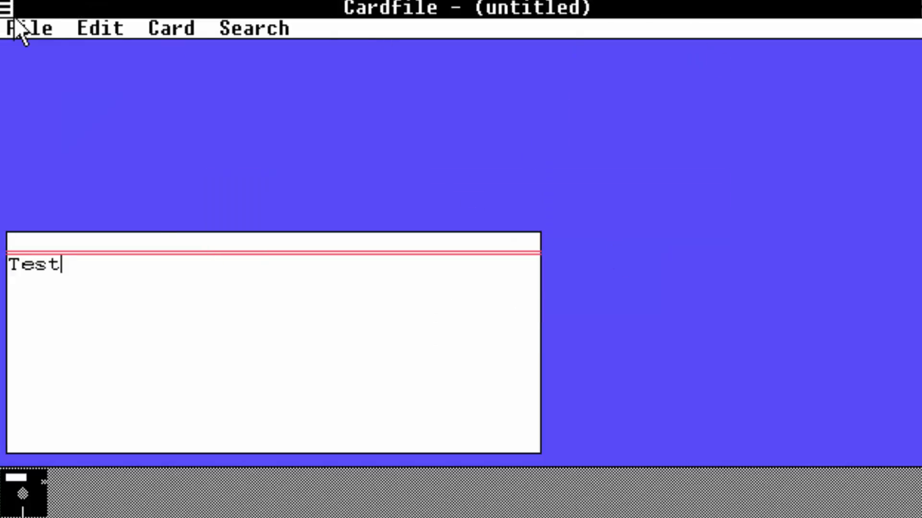
# - Close Cardfile, discarding the unsaved card changes
pyautogui.click(5, 8)
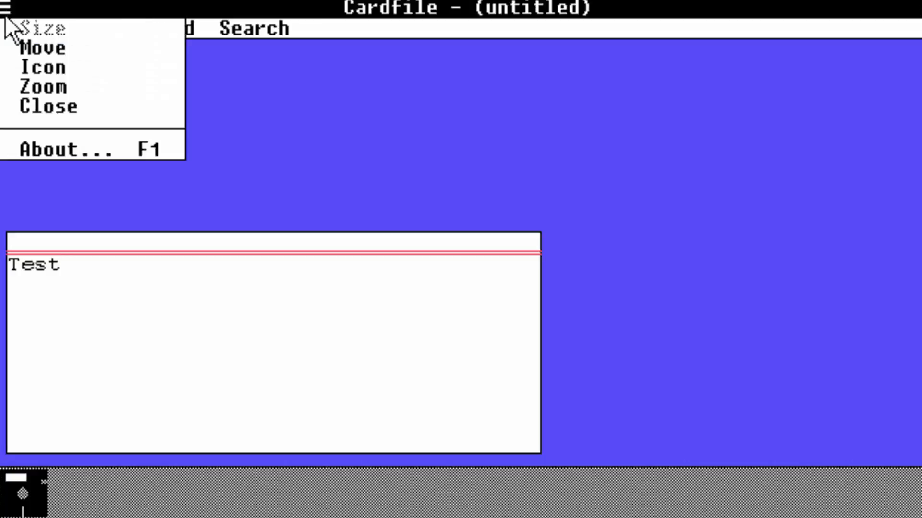
pyautogui.click(26, 107)
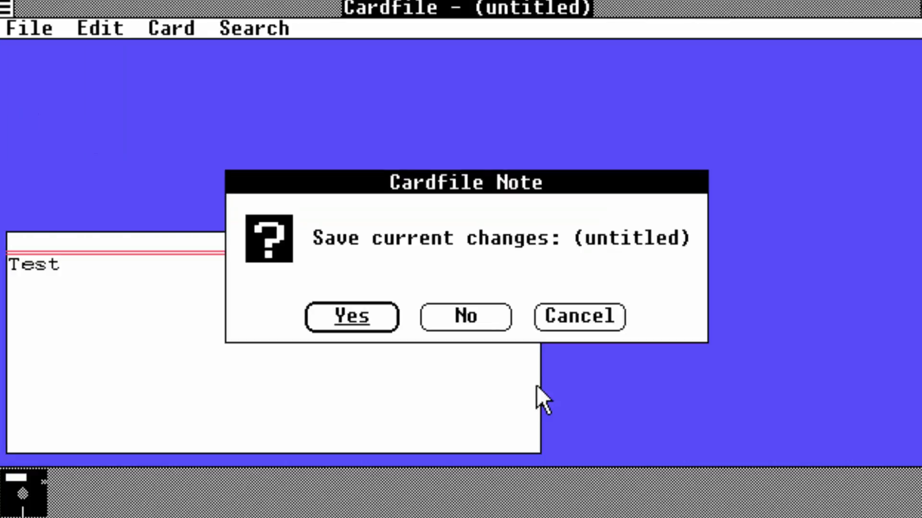
pyautogui.click(481, 321)
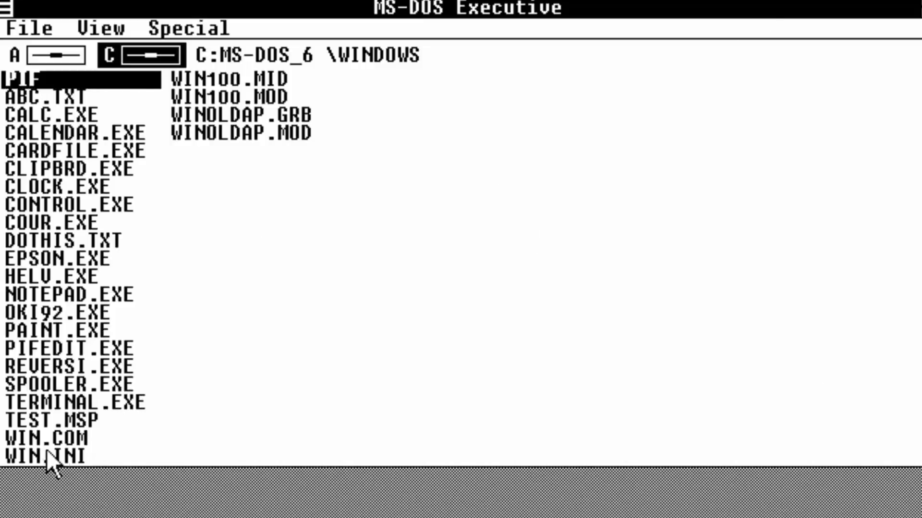
# - Open TEST.MSP in Paint, scribble a freehand line across it, and lasso-select part of it before closing Paint
pyautogui.click(54, 407)
pyautogui.doubleClick(48, 421)
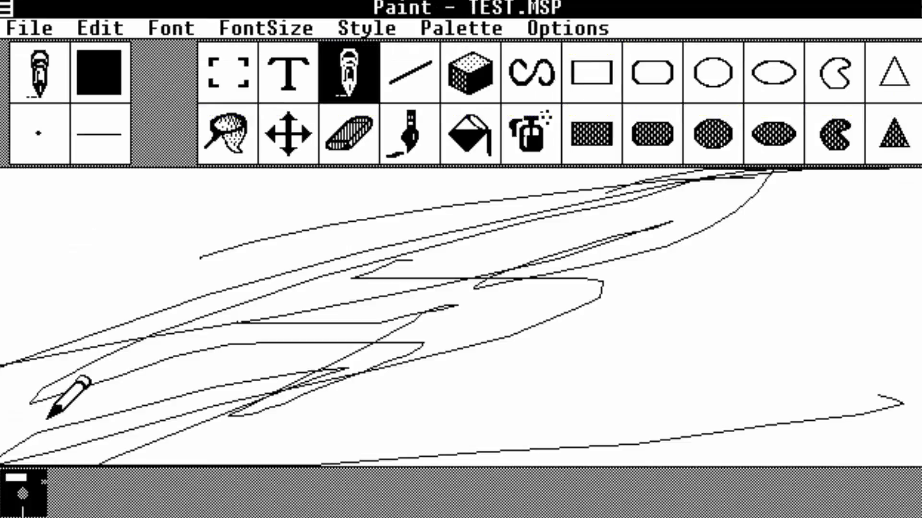
pyautogui.moveTo(441, 293)
pyautogui.mouseDown()
pyautogui.moveTo(422, 298)
pyautogui.moveTo(327, 465)
pyautogui.moveTo(264, 159)
pyautogui.moveTo(288, 291)
pyautogui.moveTo(323, 239)
pyautogui.moveTo(765, 282)
pyautogui.moveTo(624, 464)
pyautogui.moveTo(619, 206)
pyautogui.moveTo(48, 384)
pyautogui.moveTo(888, 192)
pyautogui.mouseUp()
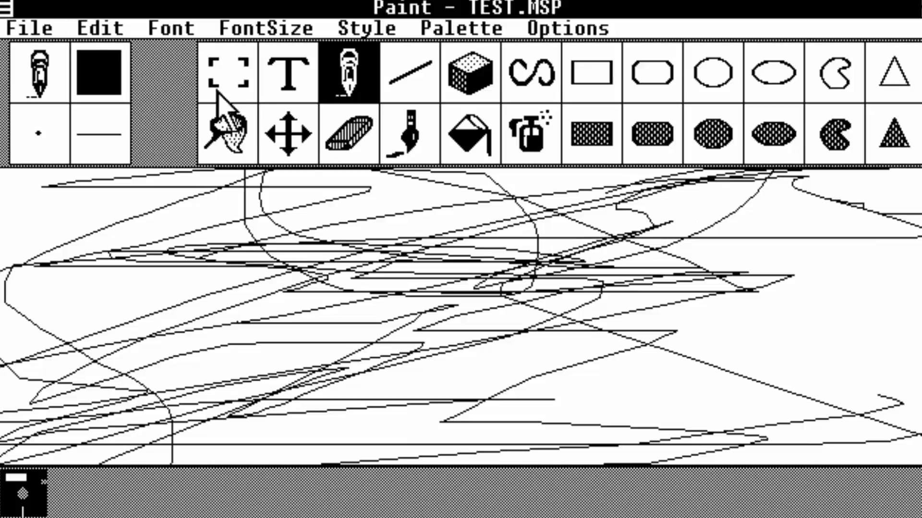
pyautogui.click(211, 127)
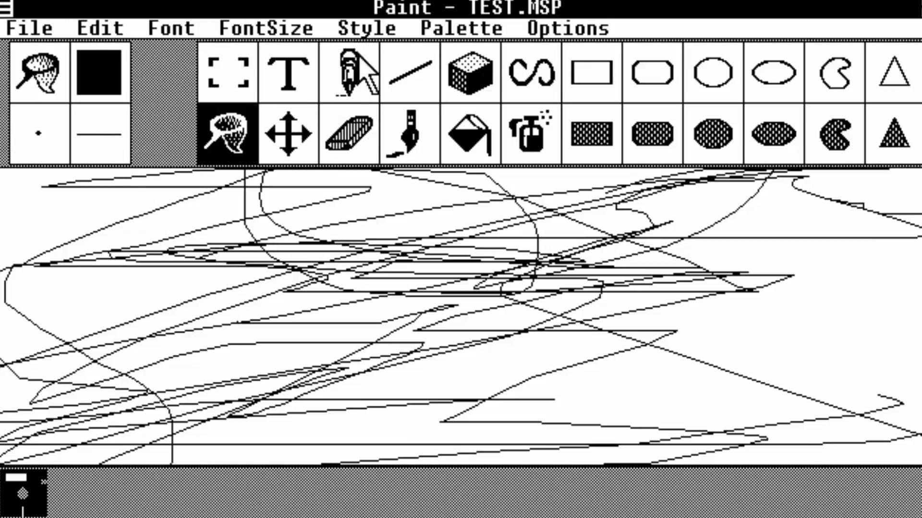
pyautogui.moveTo(202, 329)
pyautogui.mouseDown()
pyautogui.moveTo(332, 329)
pyautogui.moveTo(540, 420)
pyautogui.moveTo(309, 413)
pyautogui.mouseUp()
pyautogui.click(10, 5)
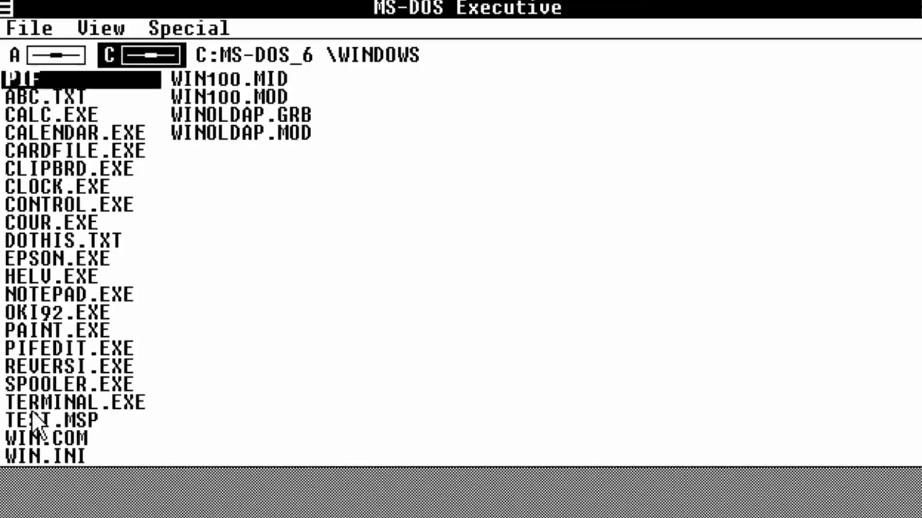
pyautogui.click(31, 413)
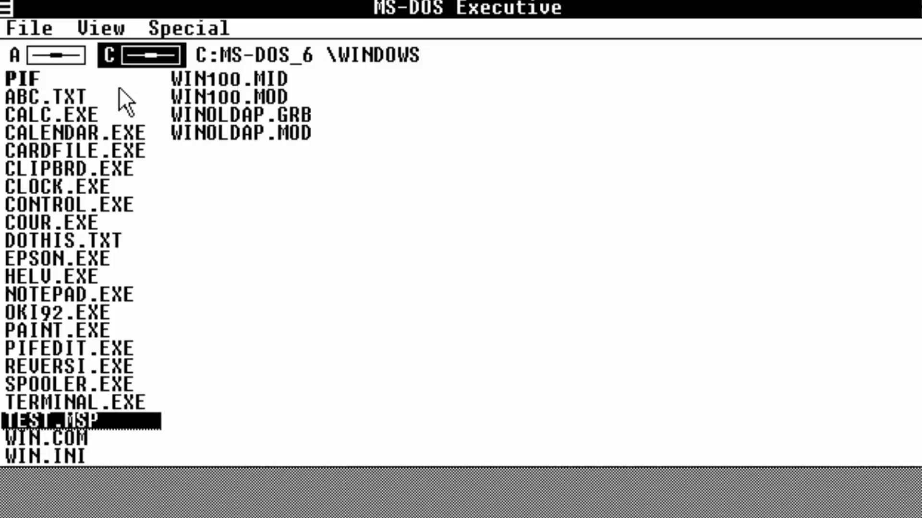
pyautogui.doubleClick(71, 100)
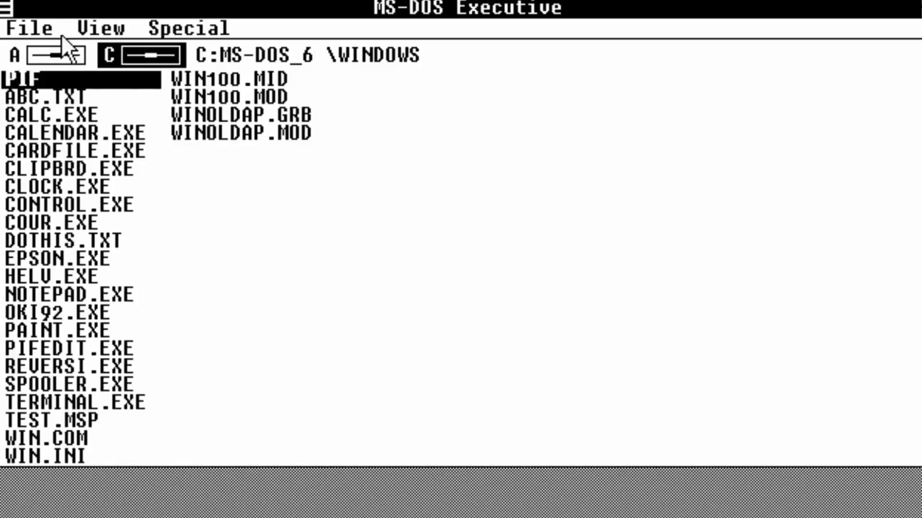
# - View and dismiss the MS-DOS Executive About box, then close it to bring up the End Session prompt
pyautogui.click(6, 14)
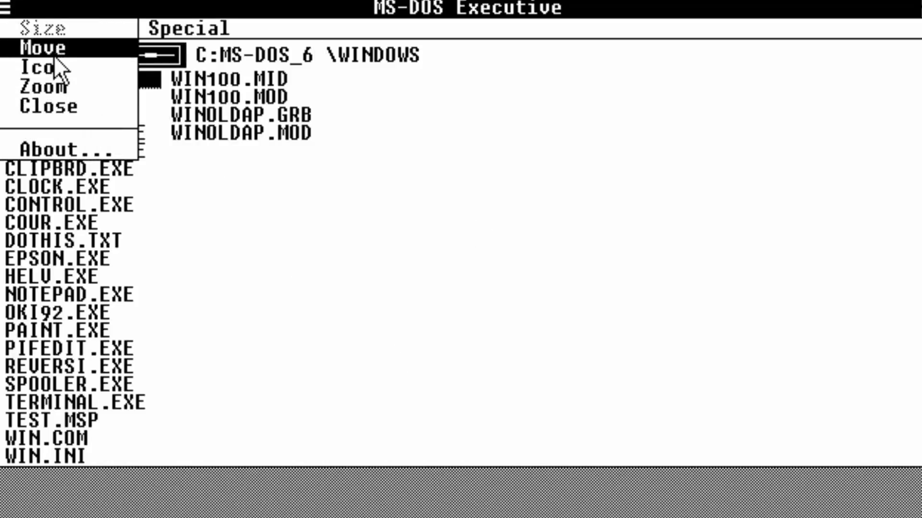
pyautogui.click(54, 147)
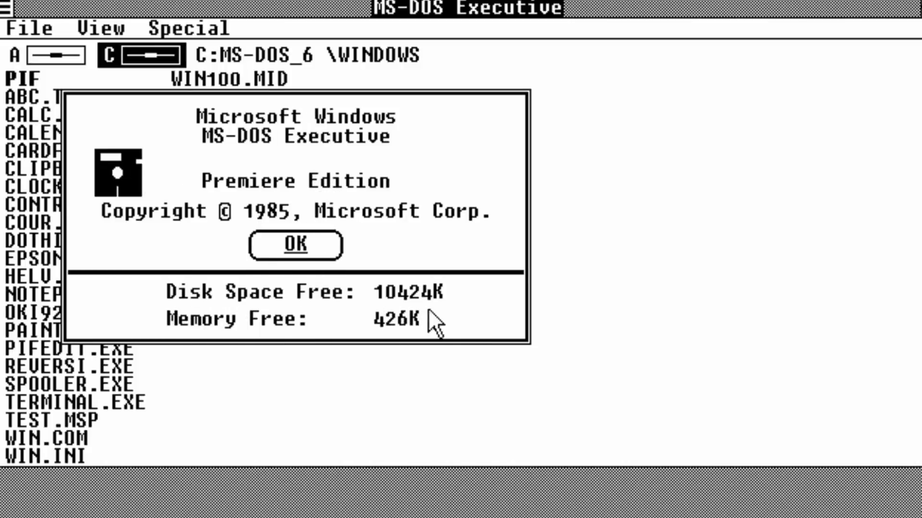
pyautogui.click(294, 250)
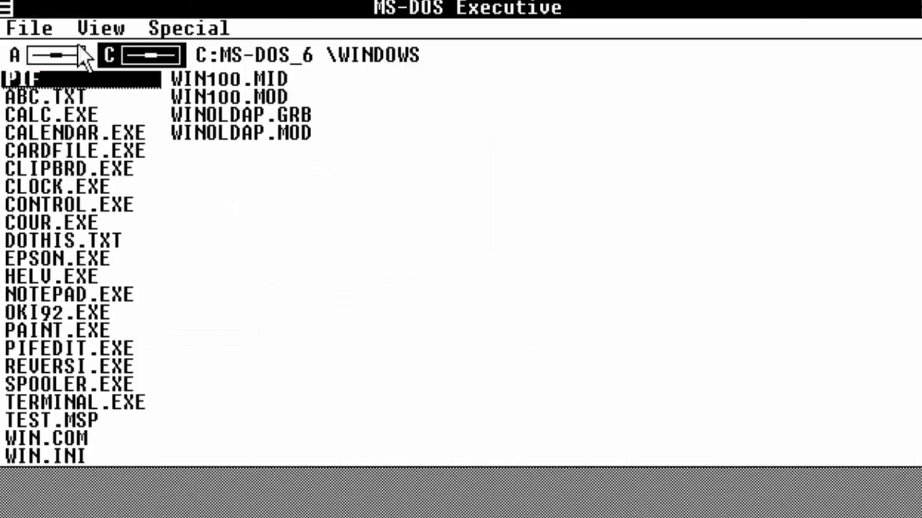
pyautogui.click(6, 9)
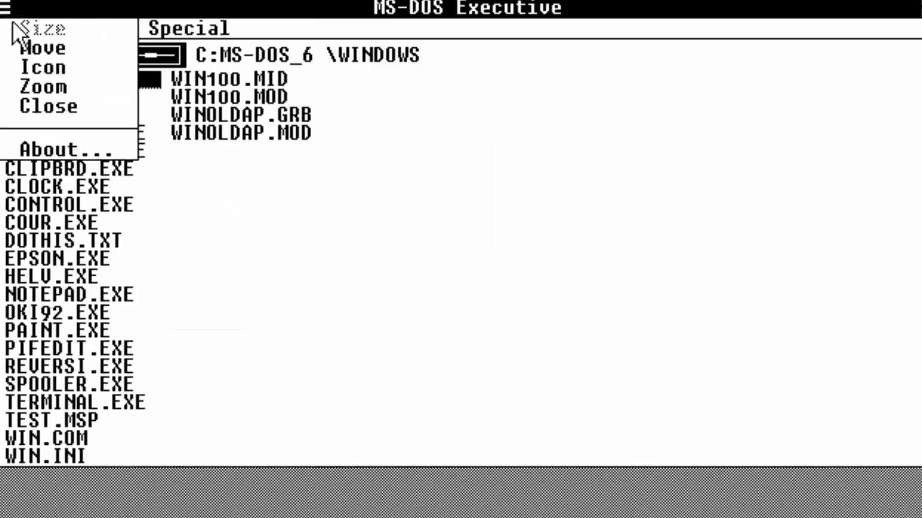
pyautogui.click(38, 106)
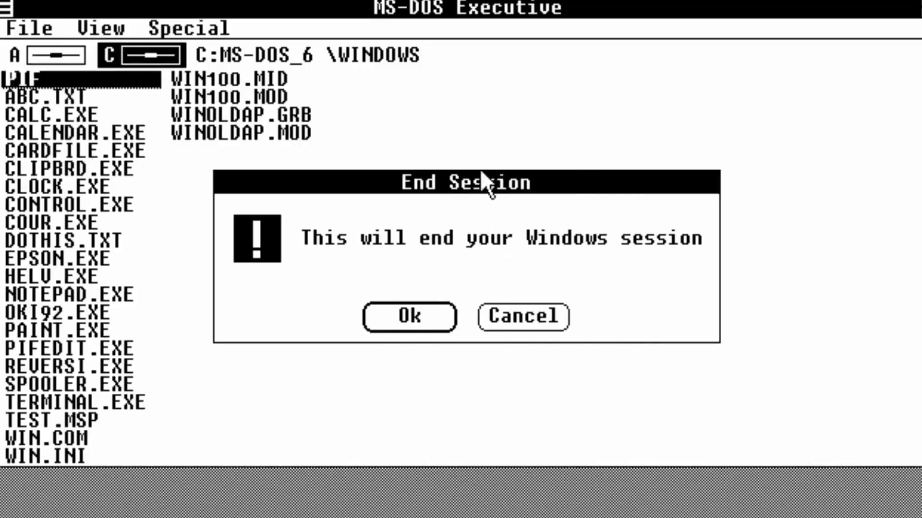